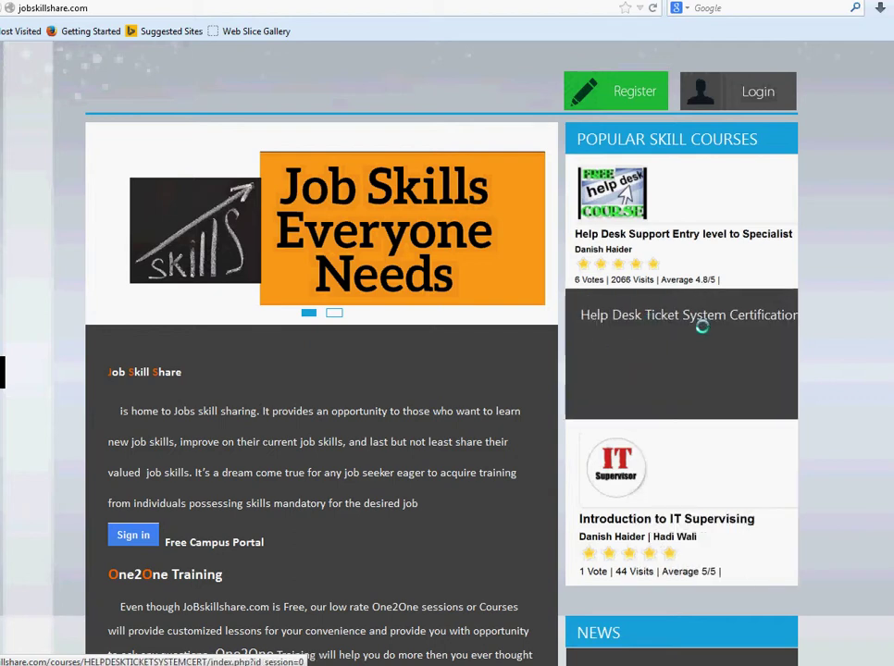
Open the Help Desk Ticketing System Certification course from the portal's most popular courses.
{"action": "left_click", "coordinate": [740, 320]}
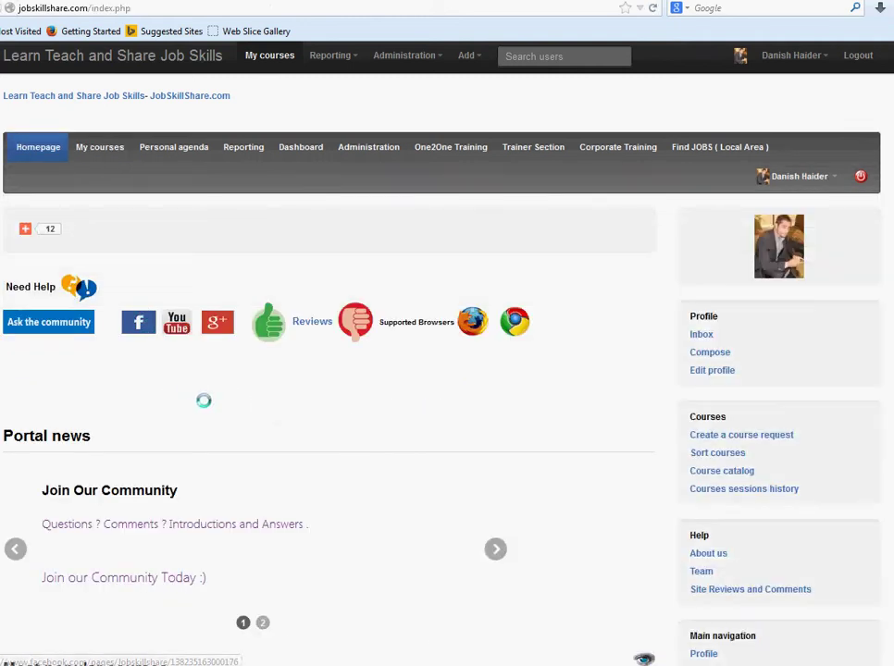
{"action": "scroll", "coordinate": [206, 434], "scroll_direction": "down", "scroll_amount": 10}
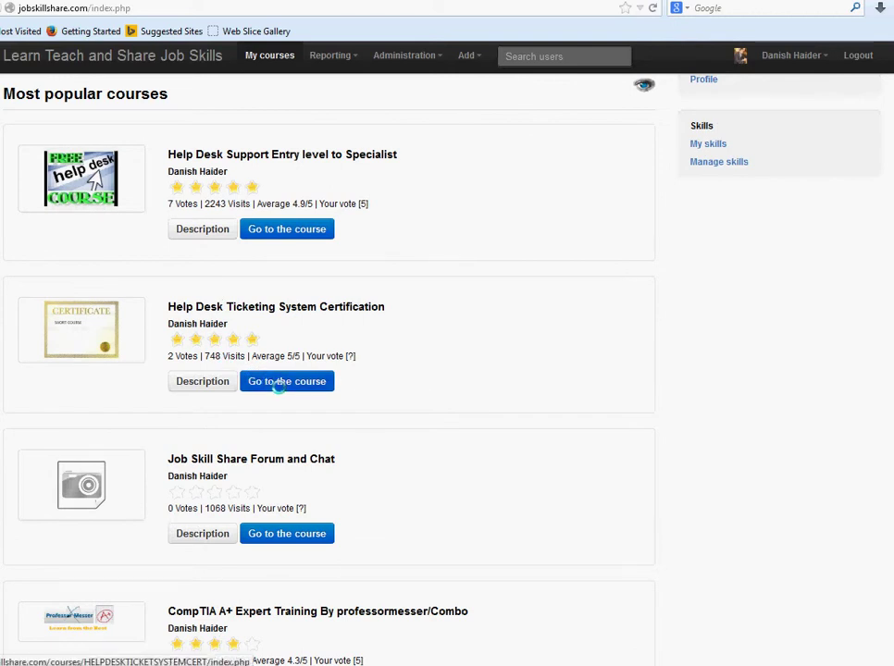
{"action": "scroll", "coordinate": [240, 385], "scroll_direction": "up", "scroll_amount": 4}
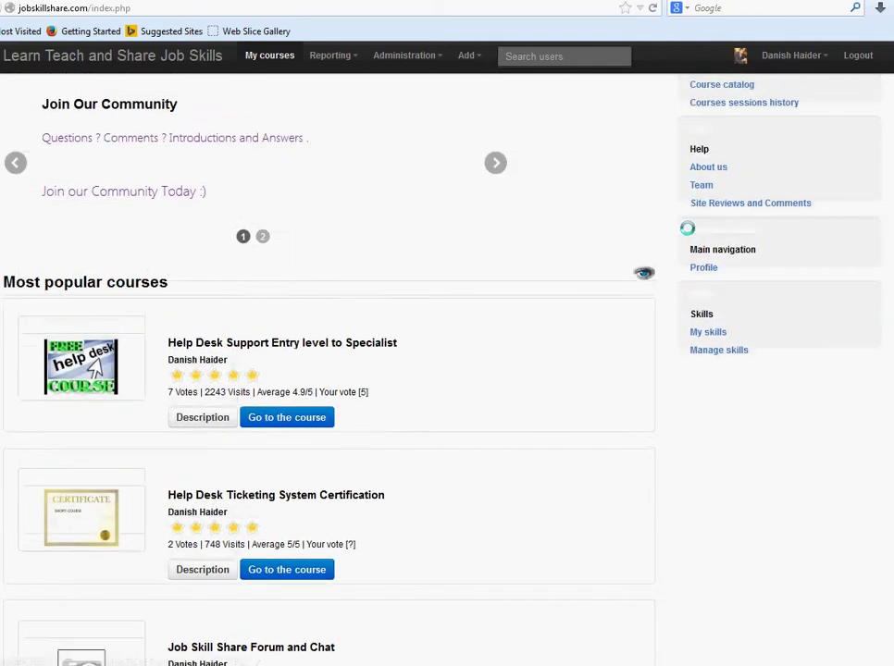
{"action": "scroll", "coordinate": [703, 236], "scroll_direction": "up", "scroll_amount": 3}
{"action": "scroll", "coordinate": [625, 351], "scroll_direction": "down", "scroll_amount": 5}
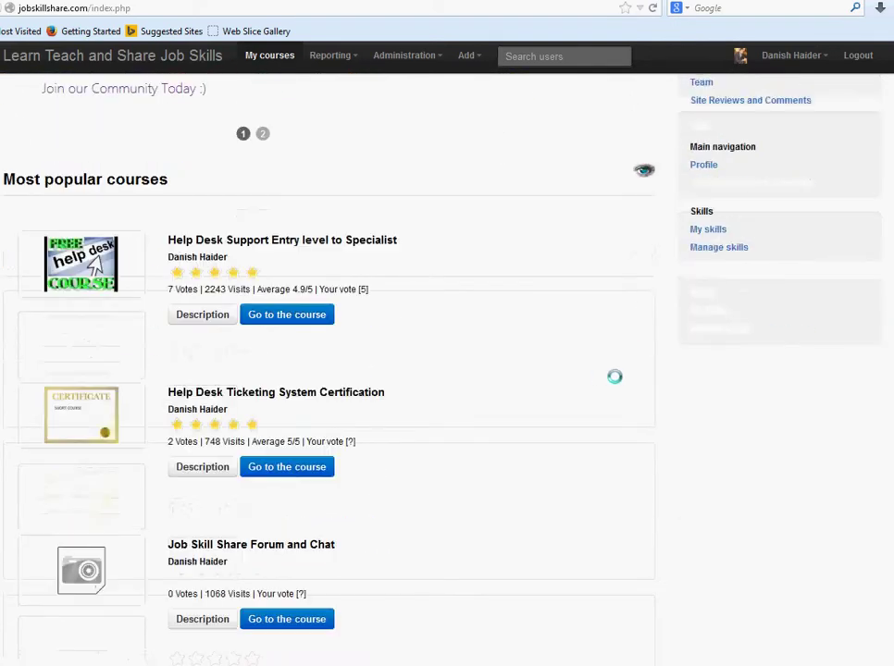
{"action": "left_click", "coordinate": [301, 472]}
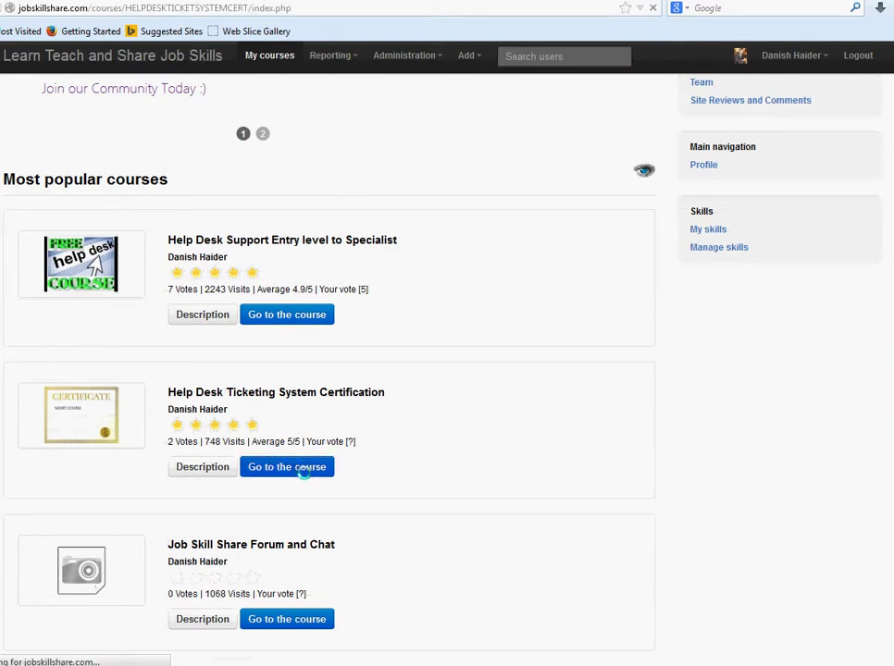
Open the course's learning path and display its Certified Members List.
{"action": "scroll", "coordinate": [303, 472], "scroll_direction": "down", "scroll_amount": 4}
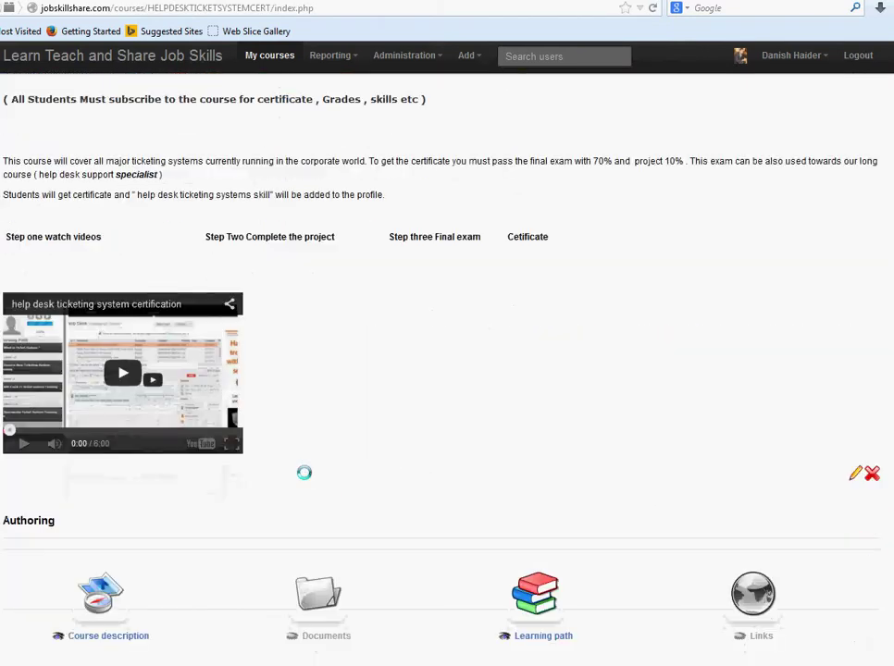
{"action": "scroll", "coordinate": [304, 472], "scroll_direction": "down", "scroll_amount": 2}
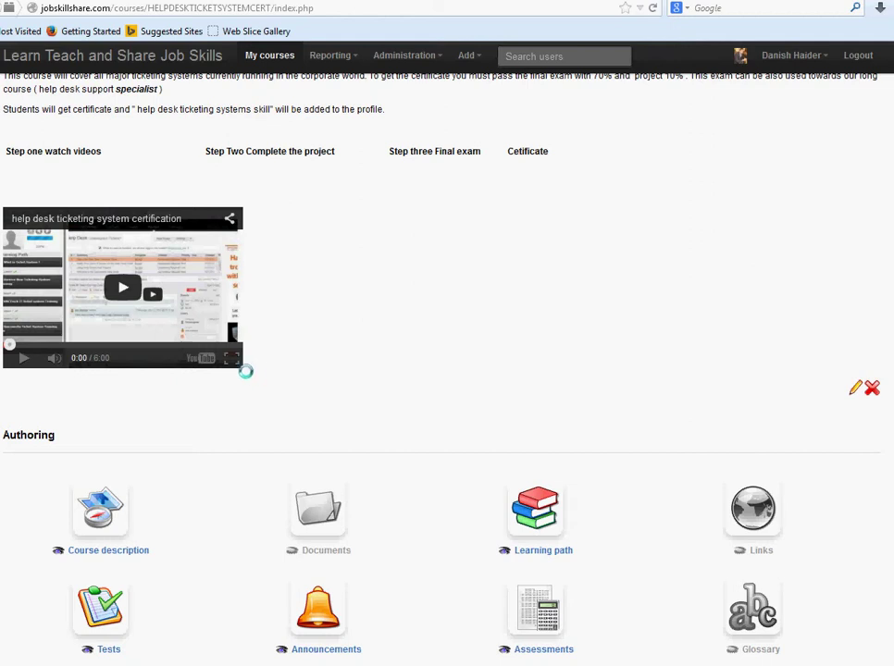
{"action": "scroll", "coordinate": [368, 494], "scroll_direction": "down", "scroll_amount": 2}
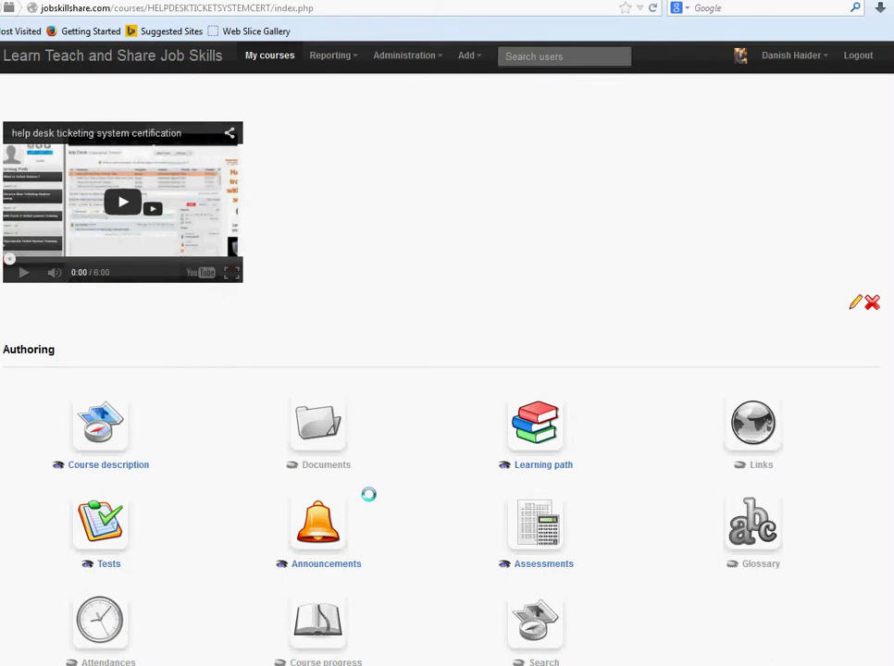
{"action": "scroll", "coordinate": [368, 495], "scroll_direction": "up", "scroll_amount": 3}
{"action": "scroll", "coordinate": [367, 493], "scroll_direction": "down", "scroll_amount": 3}
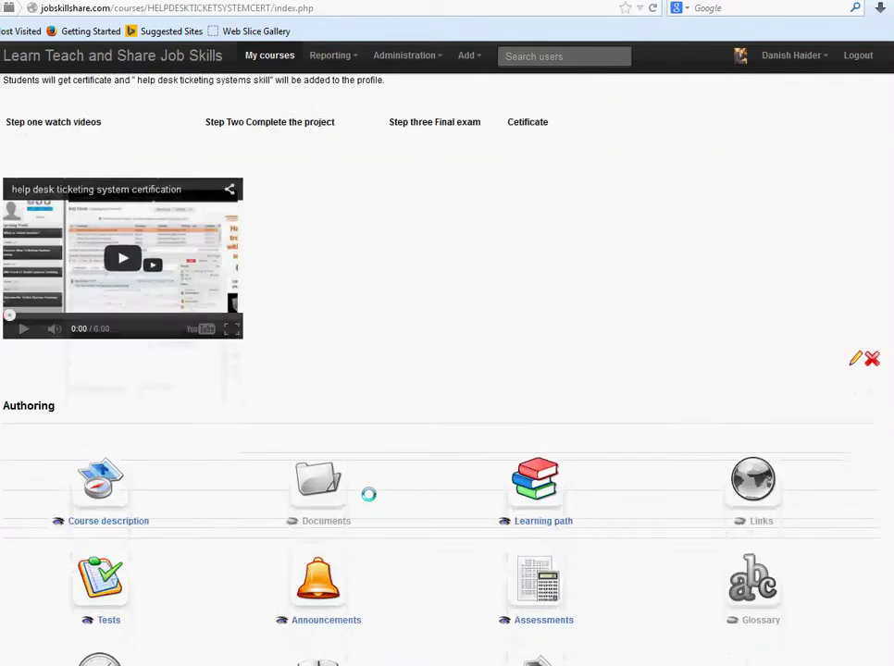
{"action": "left_click", "coordinate": [539, 445]}
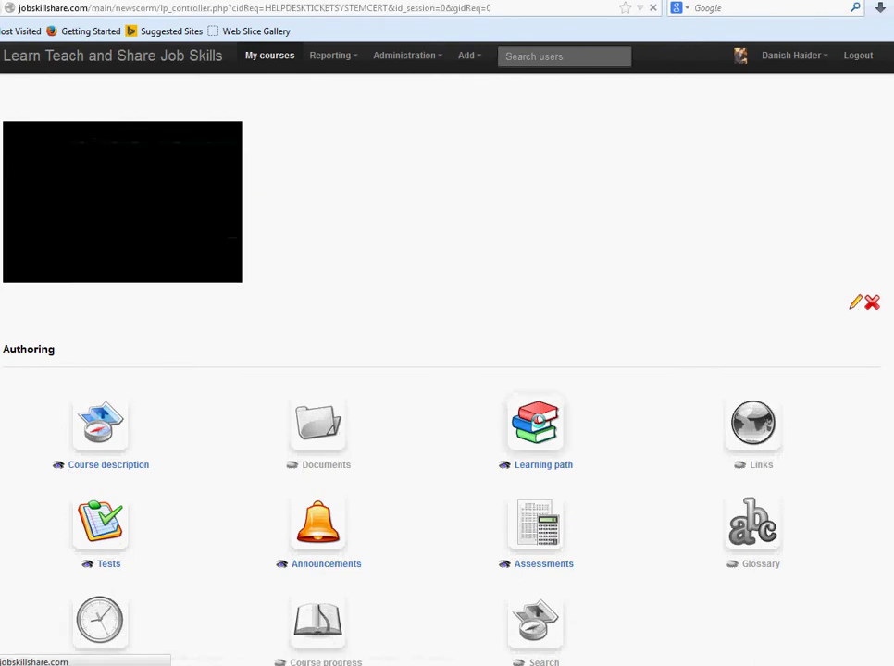
{"action": "left_click", "coordinate": [76, 500]}
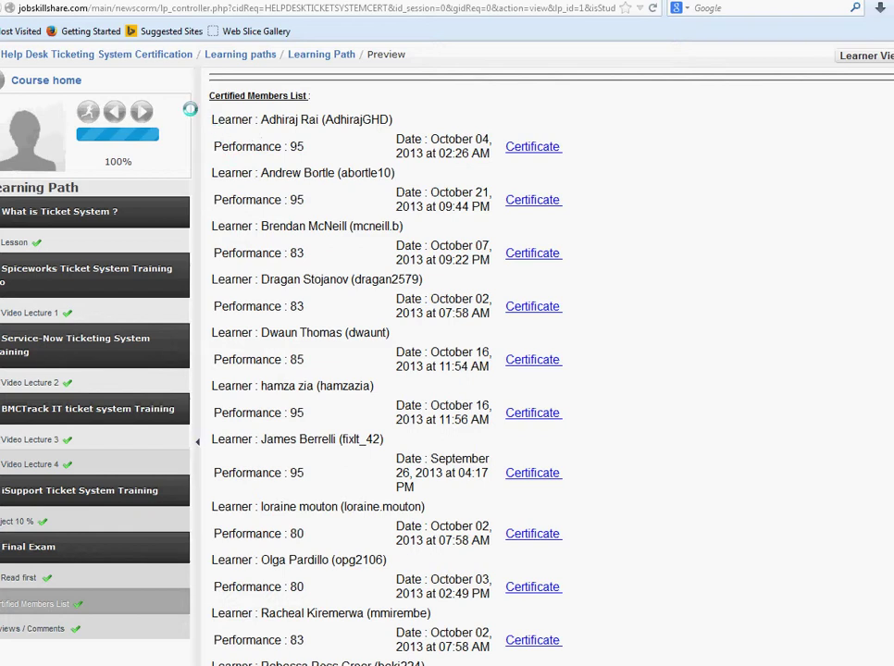
Examine the learners' performance scores, dates and certificate links in the Certified Members List.
{"action": "double_click", "coordinate": [294, 94]}
{"action": "double_click", "coordinate": [296, 146]}
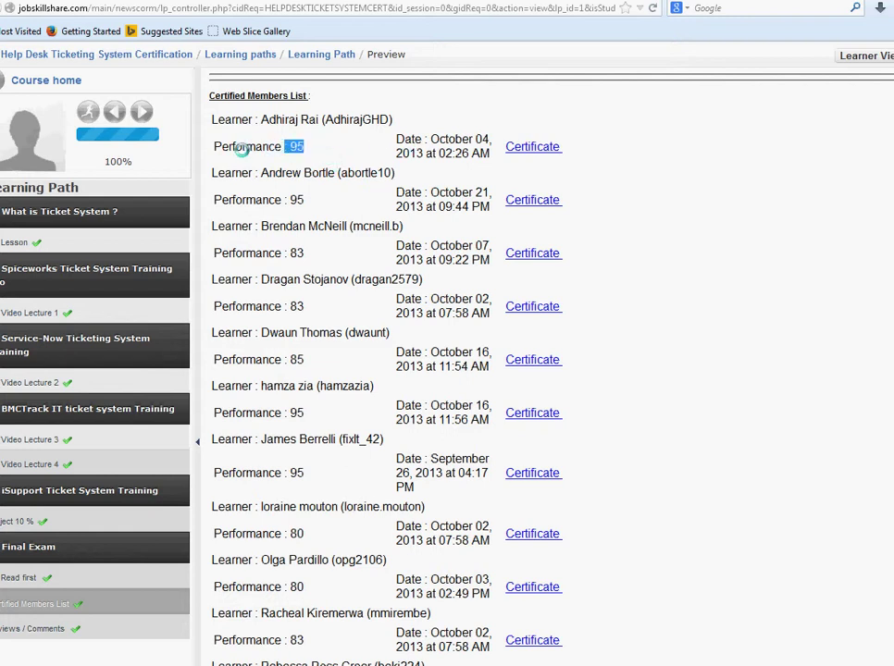
{"action": "left_click", "coordinate": [242, 149]}
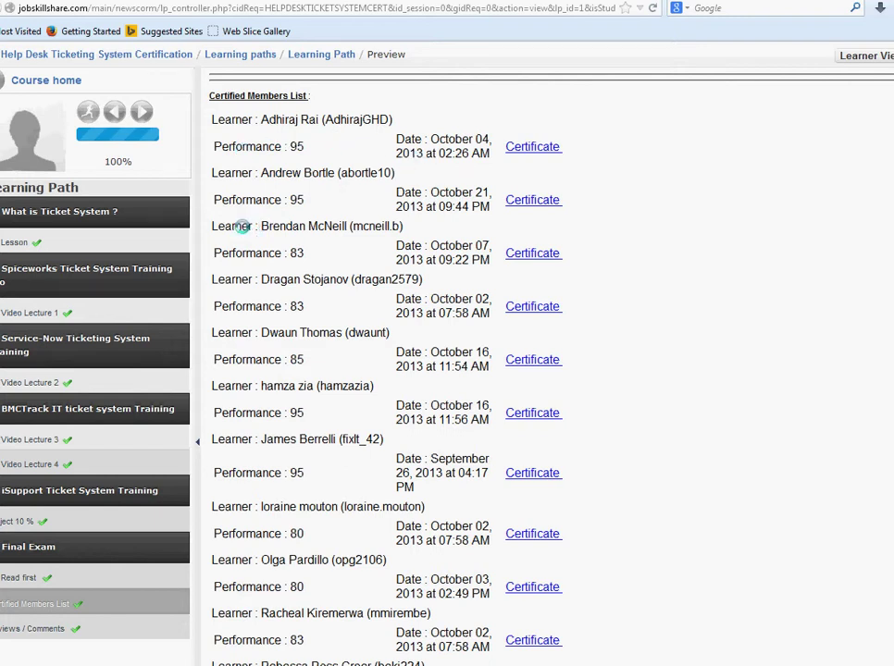
{"action": "left_click_drag", "start_coordinate": [314, 173], "coordinate": [306, 150]}
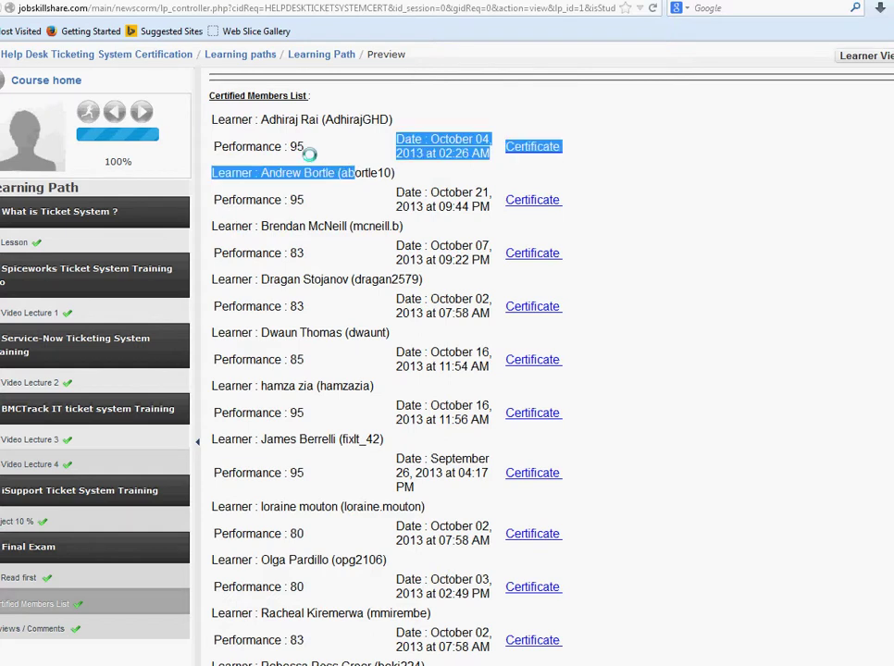
{"action": "left_click", "coordinate": [403, 141]}
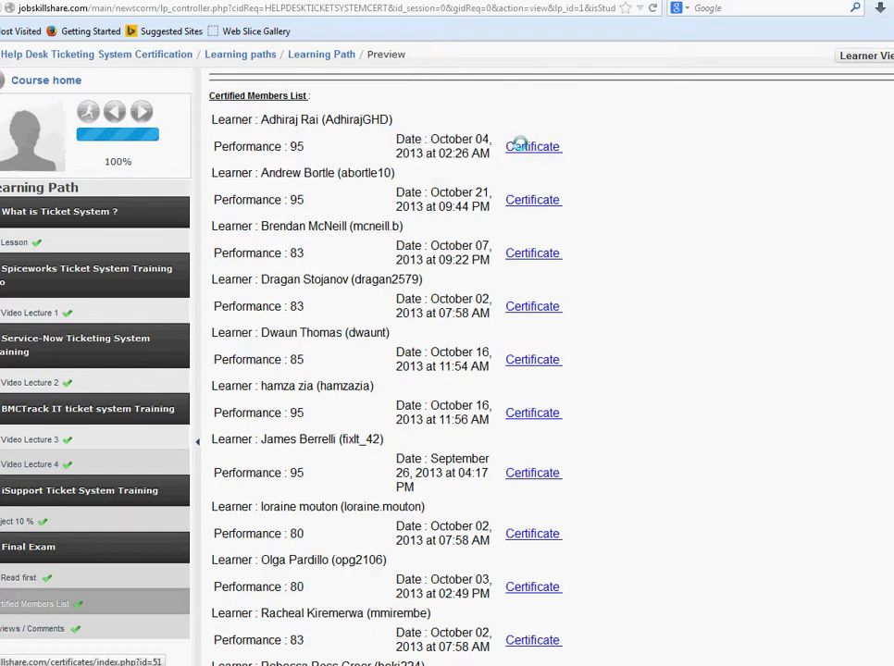
{"action": "scroll", "coordinate": [501, 325], "scroll_direction": "down", "scroll_amount": 2}
{"action": "scroll", "coordinate": [501, 332], "scroll_direction": "up", "scroll_amount": 2}
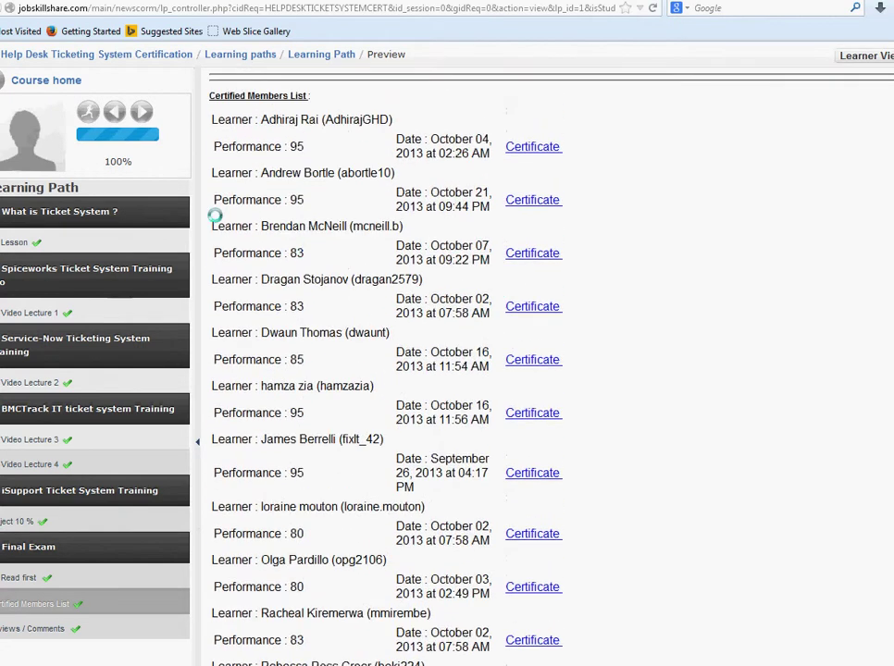
{"action": "left_click_drag", "start_coordinate": [210, 94], "coordinate": [435, 648]}
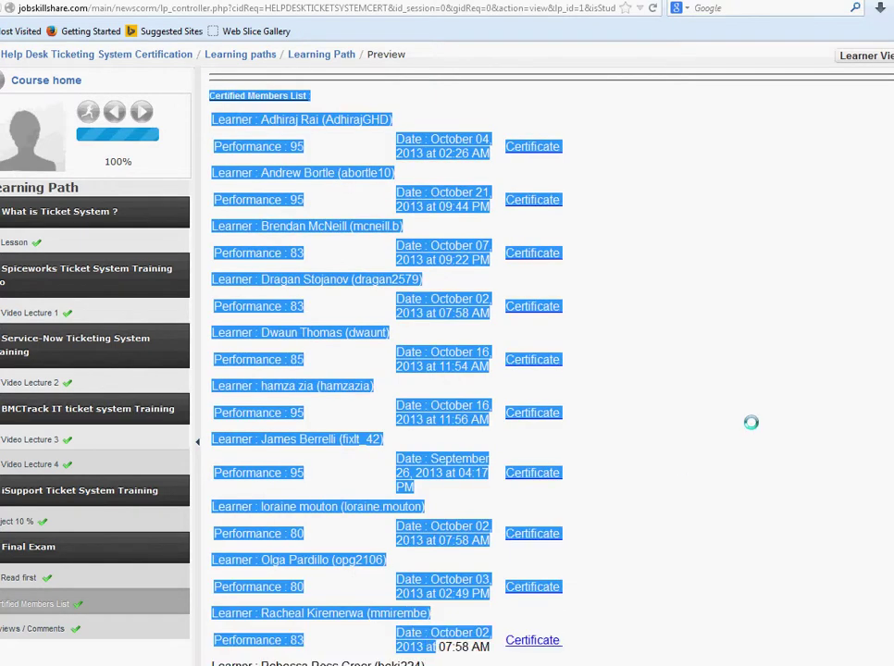
{"action": "left_click", "coordinate": [647, 379]}
{"action": "scroll", "coordinate": [546, 388], "scroll_direction": "down", "scroll_amount": 3}
{"action": "scroll", "coordinate": [549, 398], "scroll_direction": "up", "scroll_amount": 3}
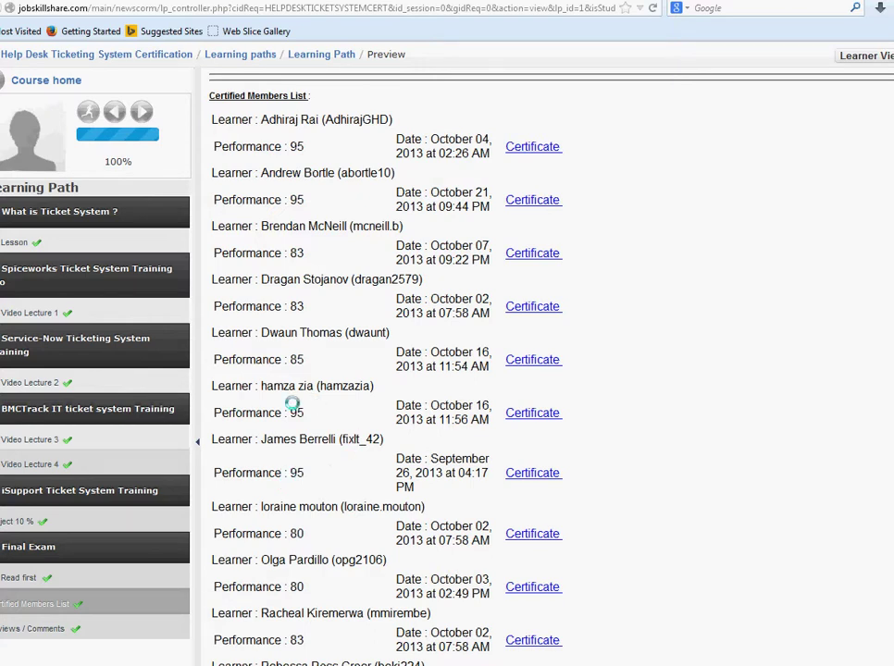
Open the certificate of the sixth learner in the Certified Members List.
{"action": "left_click_drag", "start_coordinate": [265, 386], "coordinate": [334, 391]}
{"action": "left_click", "coordinate": [335, 391]}
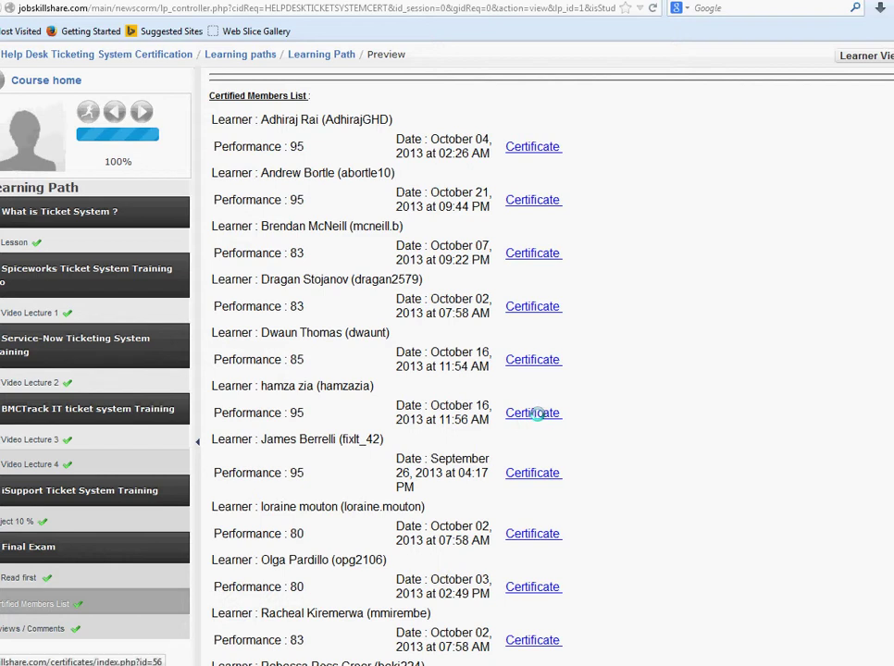
{"action": "left_click", "coordinate": [534, 414]}
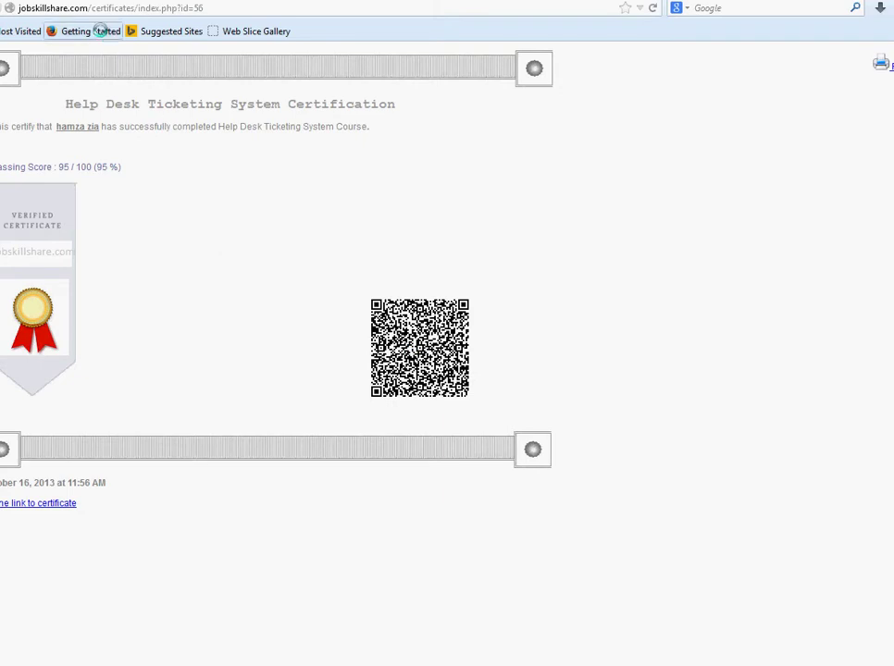
Examine the certificate's web address, highlighting the full link and its jobskillshare.com domain.
{"action": "left_click", "coordinate": [50, 7]}
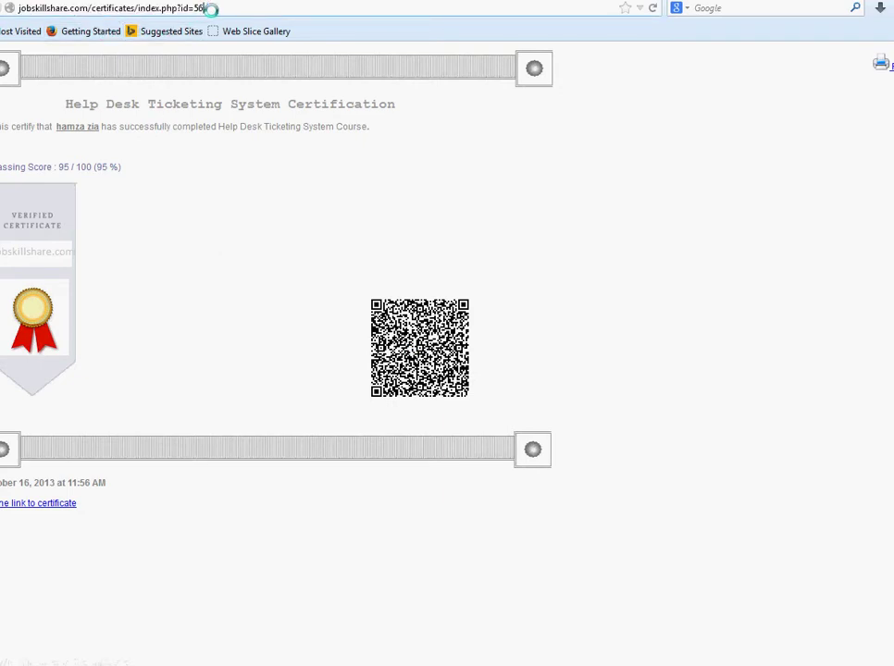
{"action": "left_click_drag", "start_coordinate": [203, 9], "coordinate": [5, 13]}
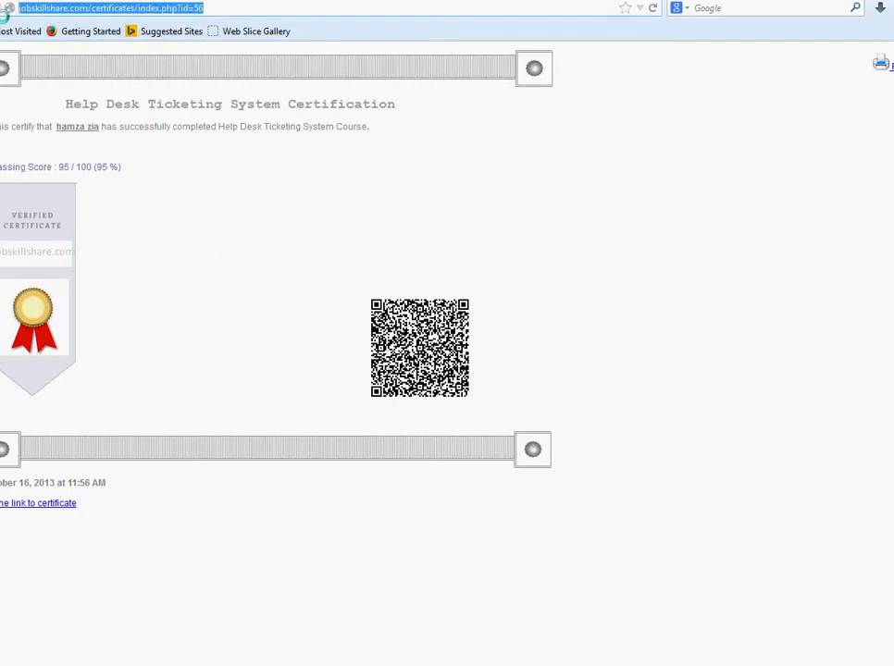
{"action": "left_click", "coordinate": [68, 7]}
{"action": "left_click_drag", "start_coordinate": [89, 8], "coordinate": [11, 8]}
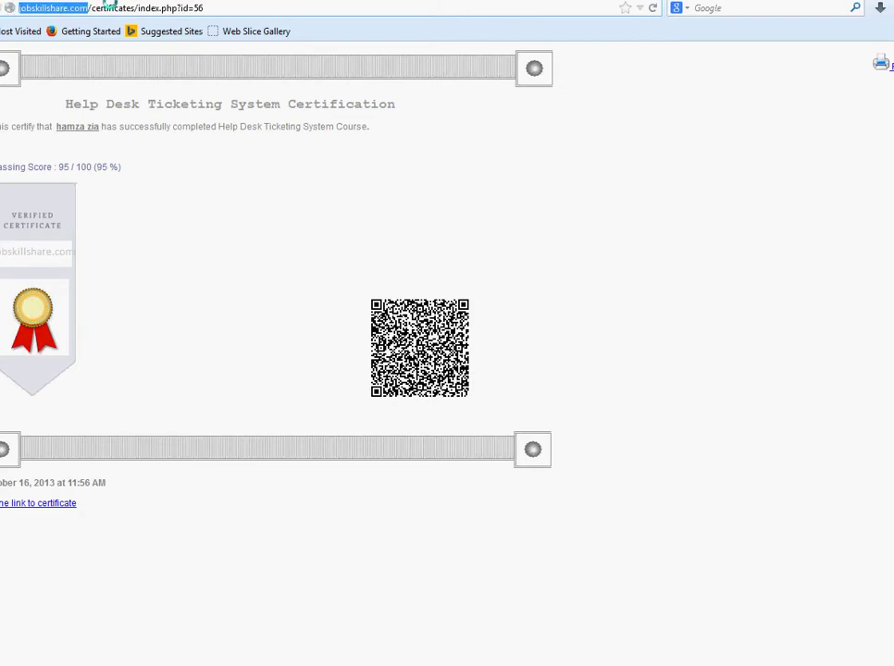
{"action": "left_click", "coordinate": [74, 8]}
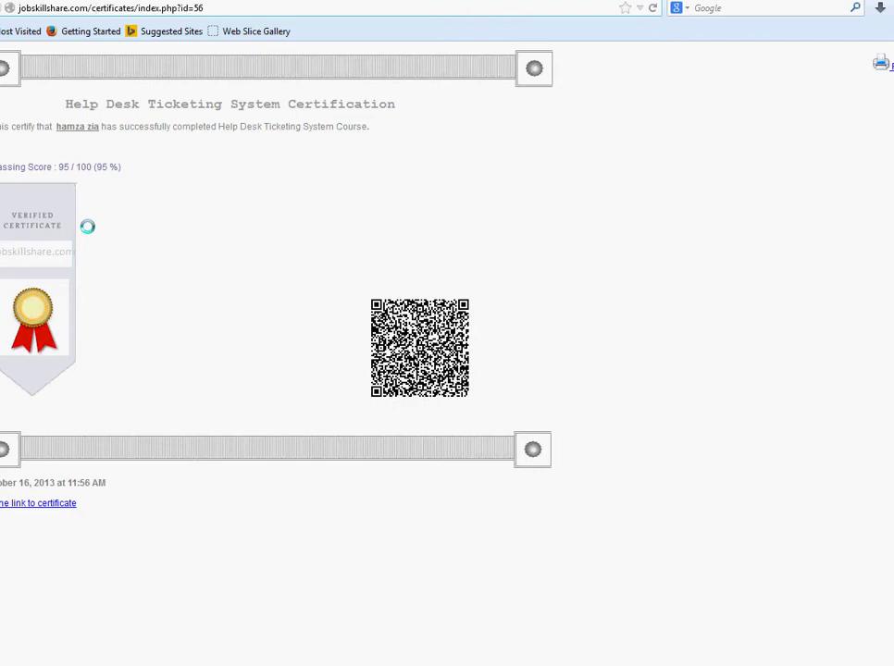
{"action": "left_click_drag", "start_coordinate": [13, 8], "coordinate": [85, 8]}
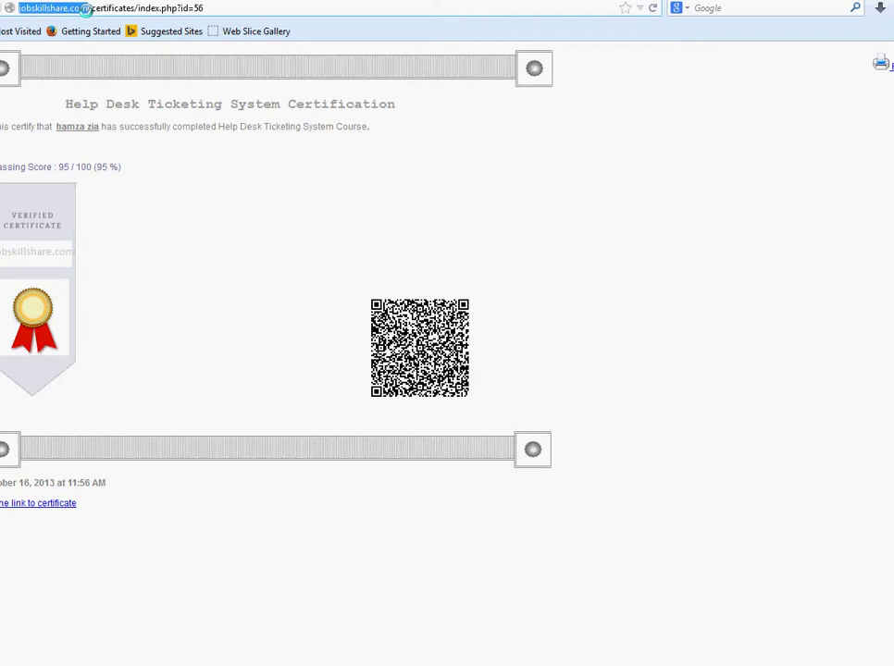
{"action": "left_click", "coordinate": [109, 144]}
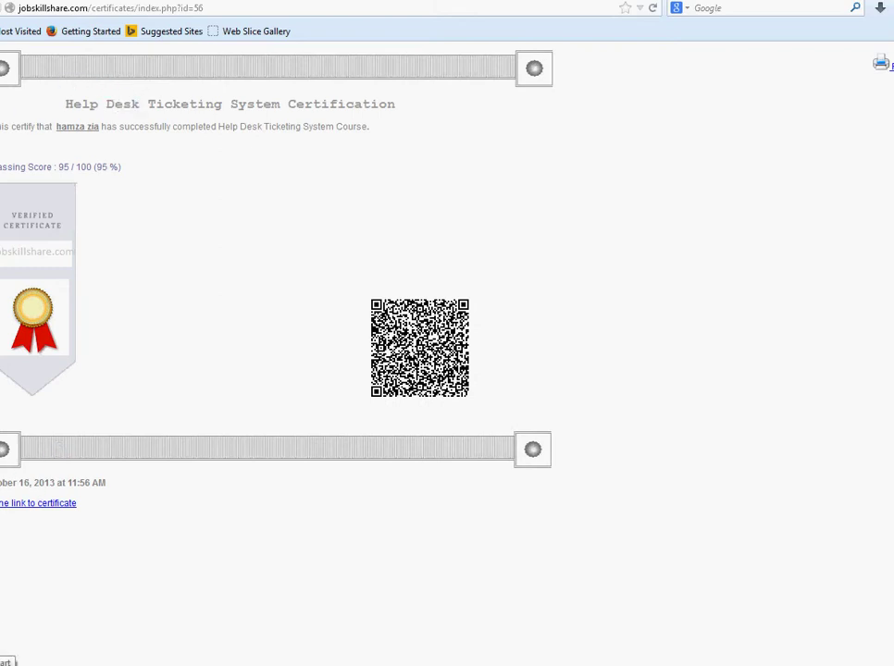
Capture the whole certificate with the Snipping Tool and close the snip without saving it.
{"action": "left_click", "coordinate": [15, 662]}
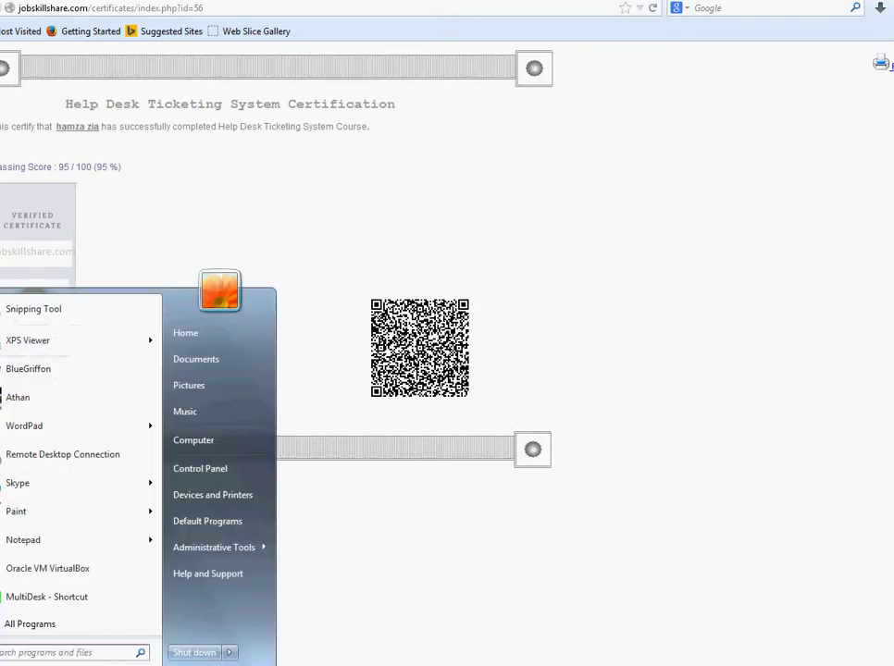
{"action": "left_click", "coordinate": [6, 310]}
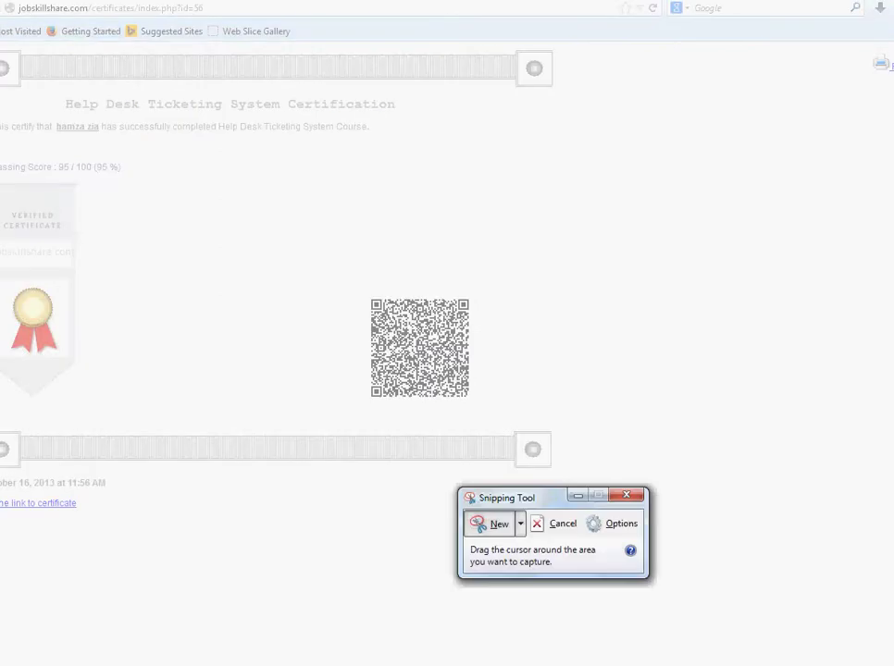
{"action": "left_click_drag", "start_coordinate": [1, 43], "coordinate": [588, 512]}
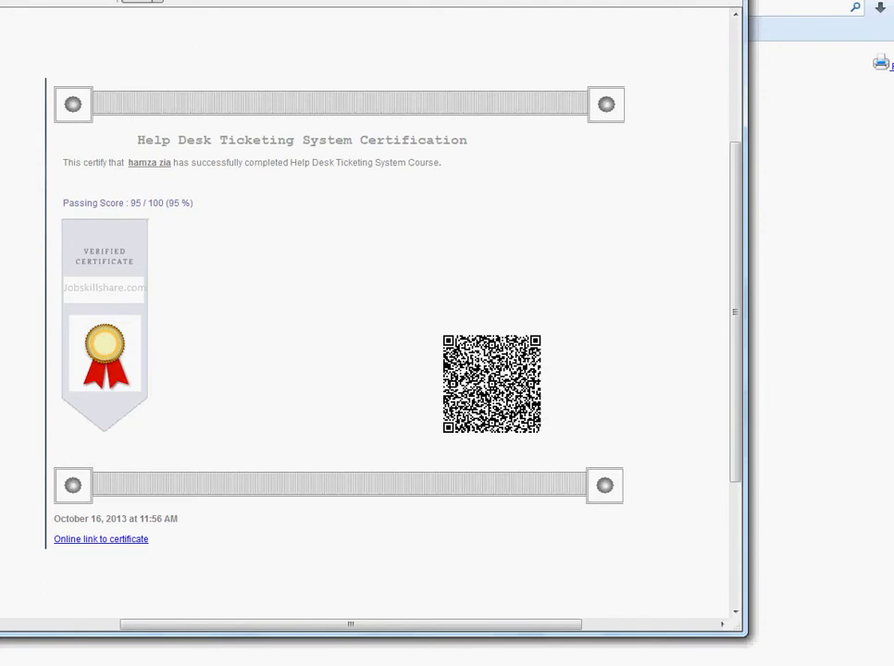
{"action": "key", "text": "alt+F4"}
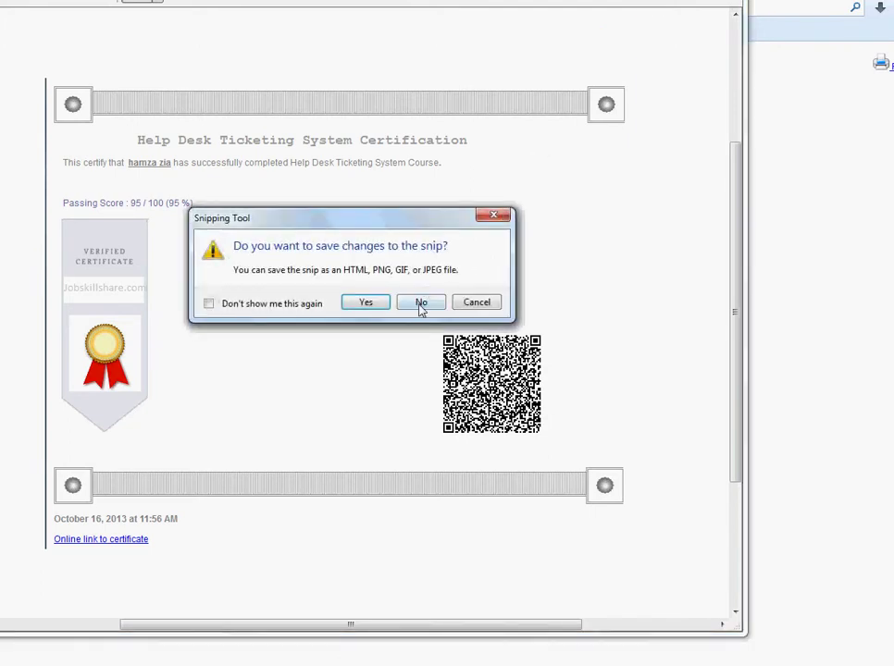
{"action": "left_click", "coordinate": [420, 305]}
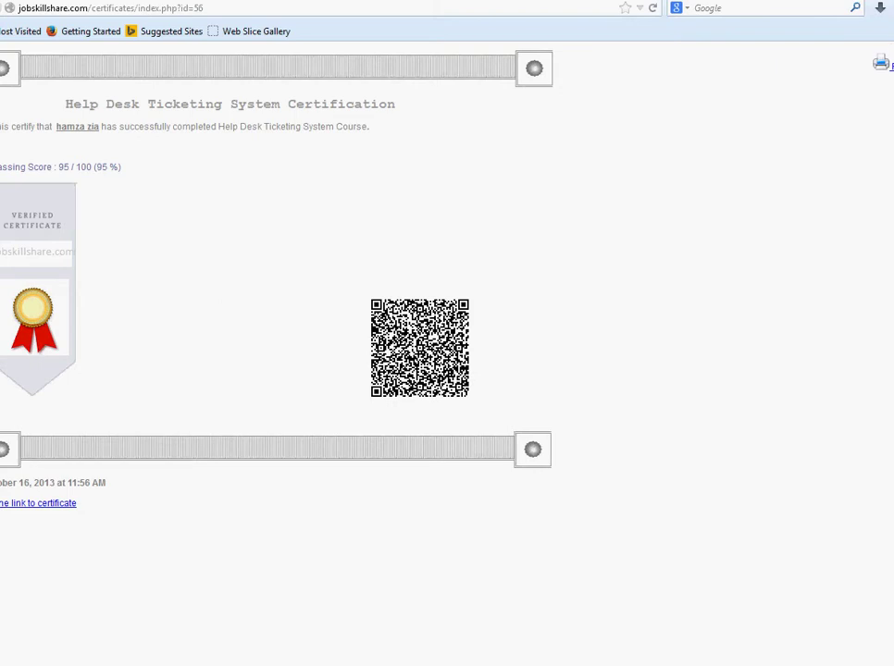
Try to print the certificate with Microsoft XPS Document Writer, dismissing the file save on the Desktop.
{"action": "left_click", "coordinate": [37, 503]}
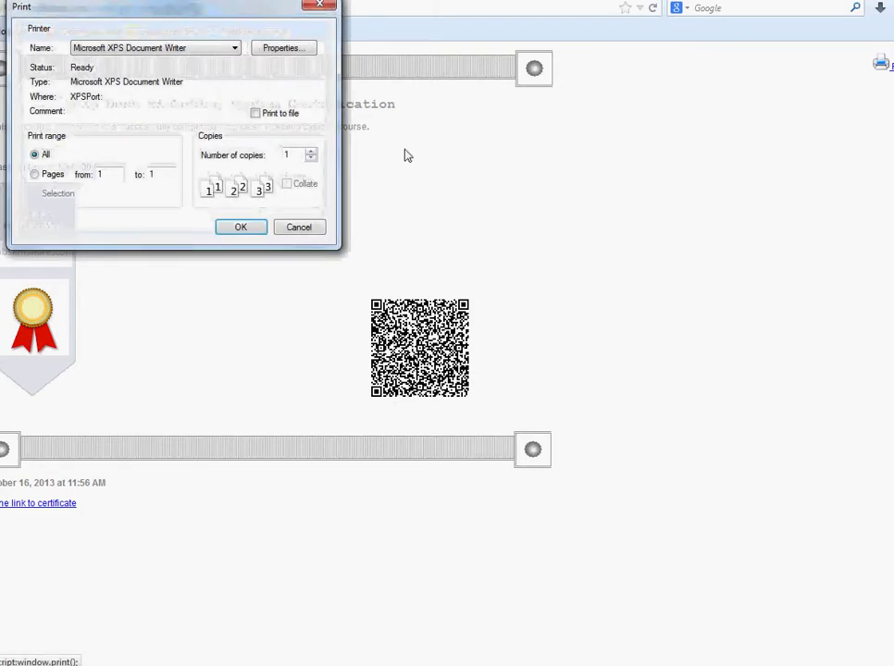
{"action": "left_click_drag", "start_coordinate": [239, 24], "coordinate": [322, 222]}
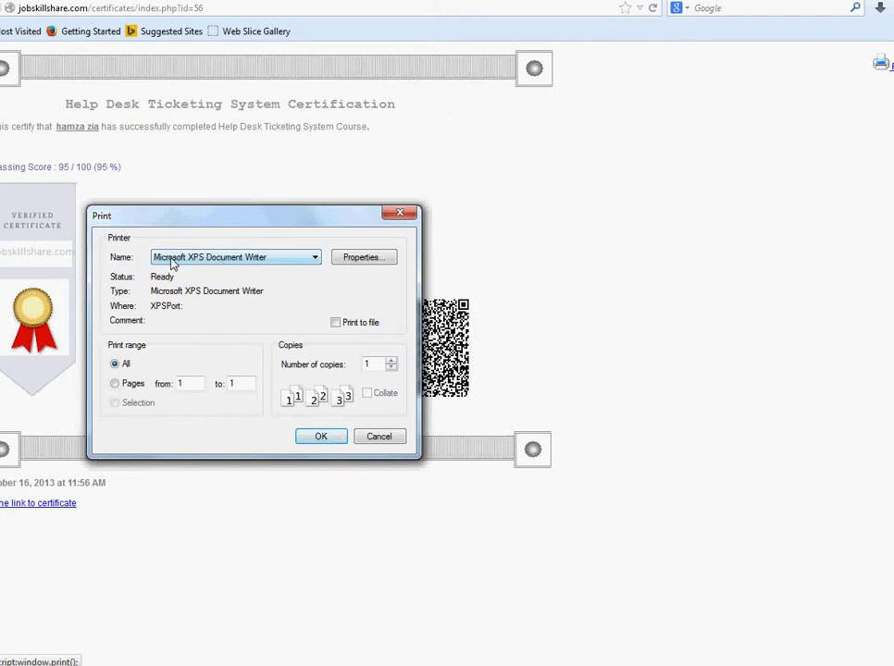
{"action": "left_click", "coordinate": [320, 436]}
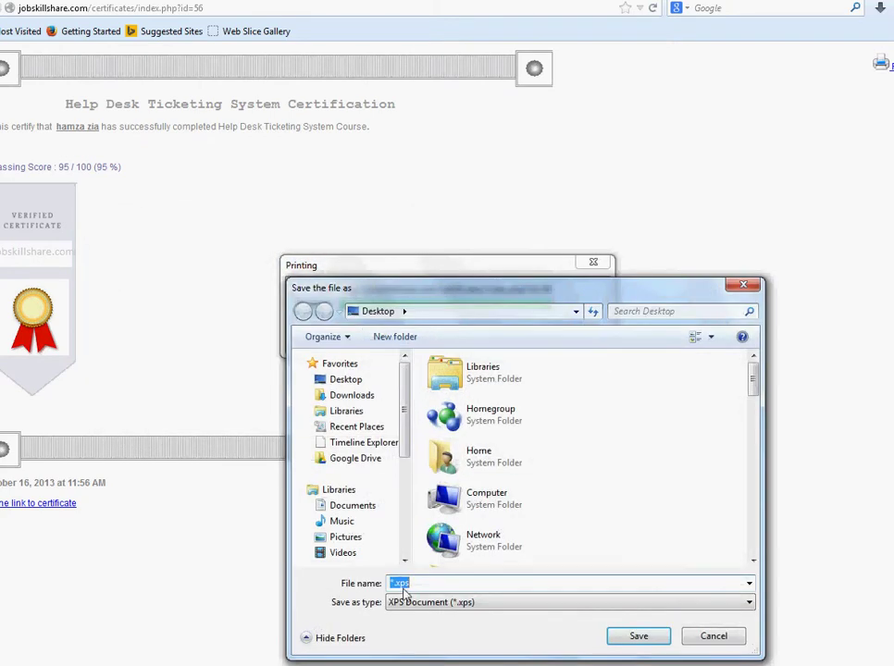
{"action": "left_click", "coordinate": [396, 584]}
{"action": "left_click_drag", "start_coordinate": [395, 586], "coordinate": [382, 586]}
{"action": "left_click", "coordinate": [755, 286]}
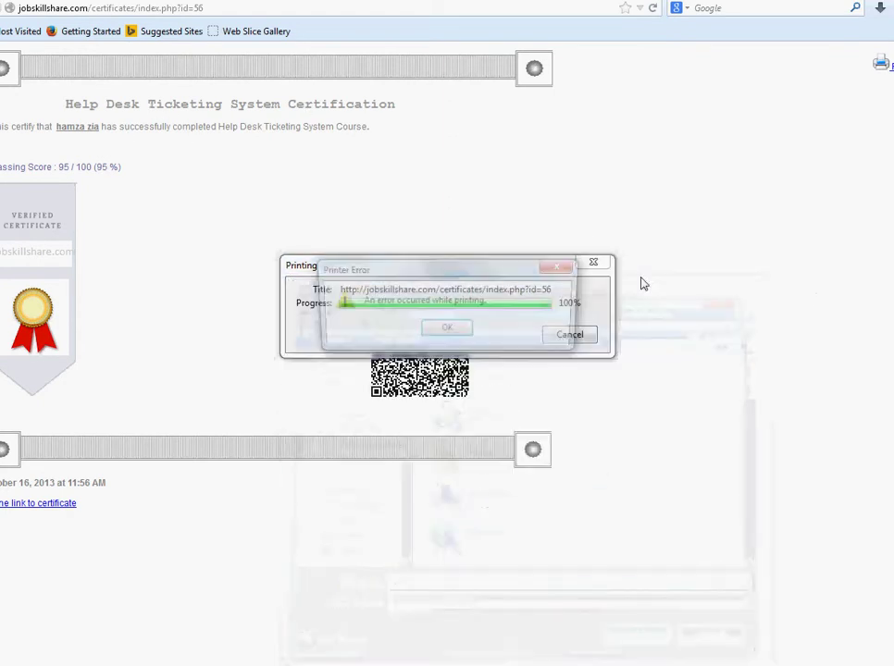
Dismiss the printing error and run a Google search for "free pdf printer", looking through the results.
{"action": "left_click", "coordinate": [445, 331]}
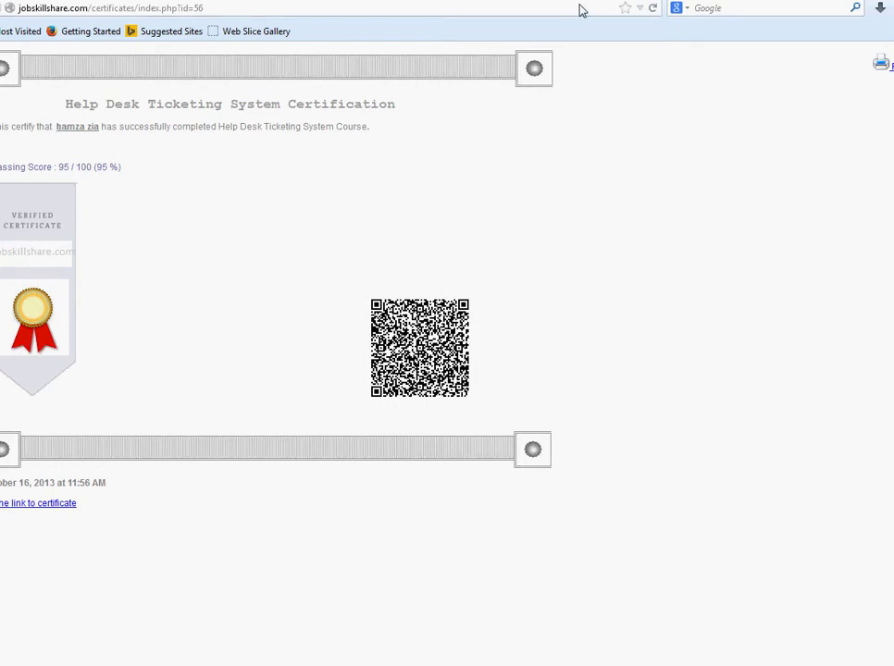
{"action": "left_click", "coordinate": [550, 4]}
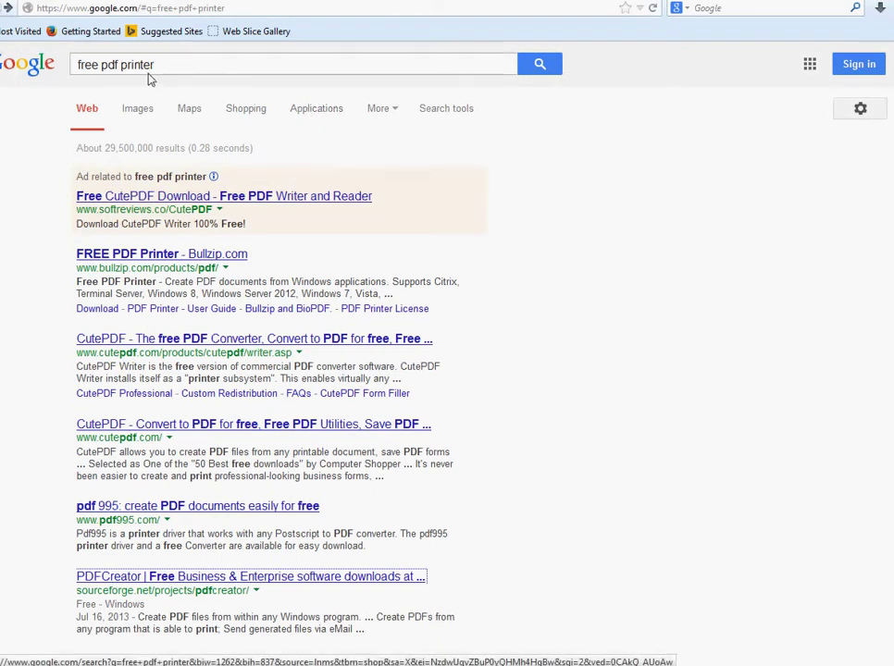
{"action": "left_click_drag", "start_coordinate": [74, 66], "coordinate": [161, 69]}
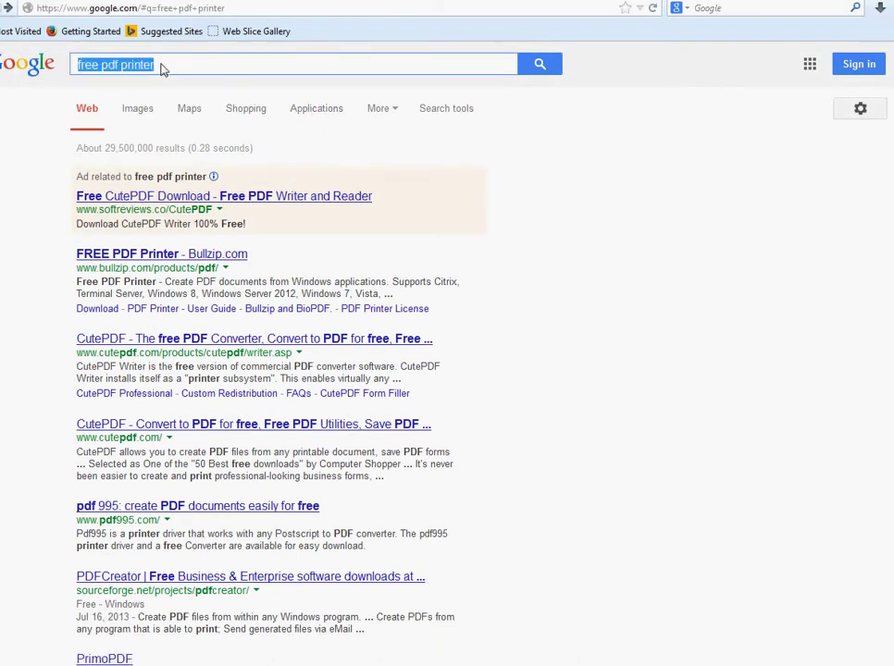
{"action": "left_click", "coordinate": [161, 70]}
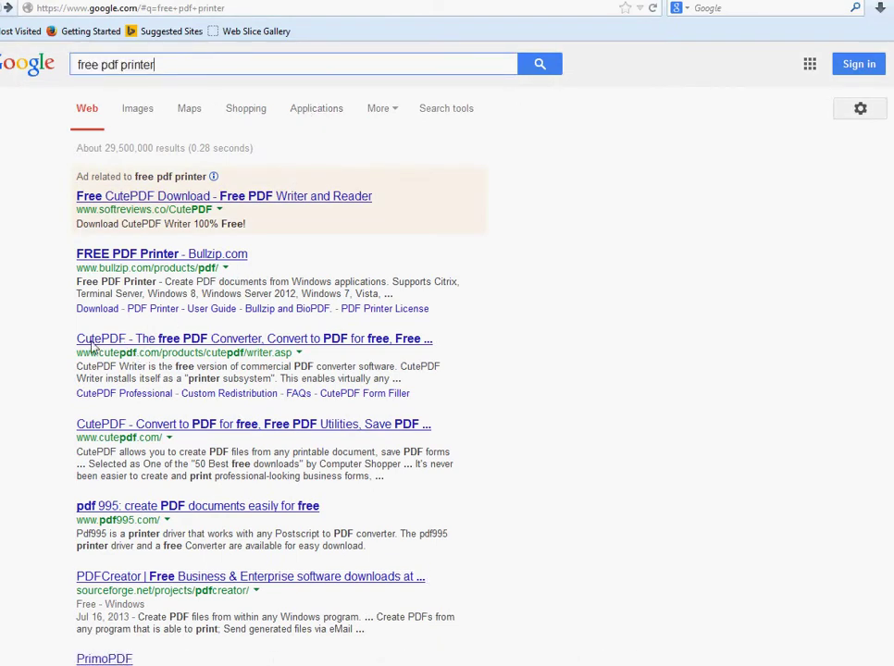
{"action": "left_click", "coordinate": [535, 67]}
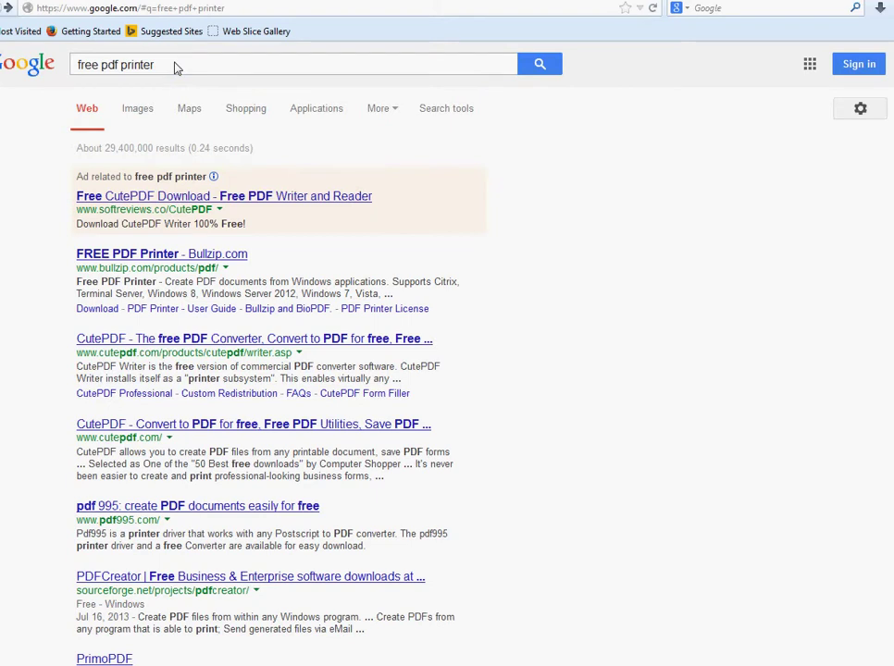
{"action": "scroll", "coordinate": [290, 130], "scroll_direction": "down", "scroll_amount": 3}
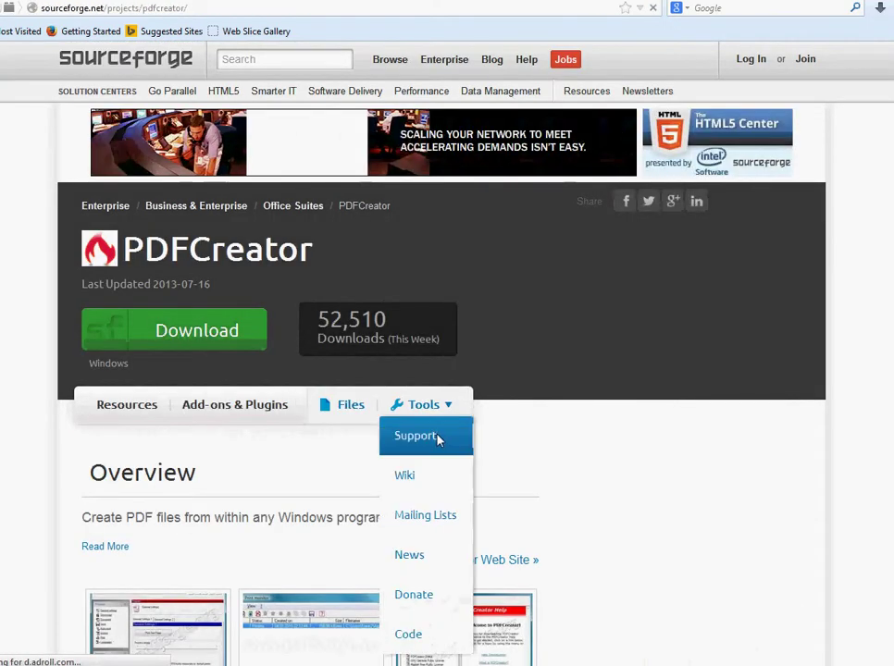
{"action": "scroll", "coordinate": [240, 417], "scroll_direction": "down", "scroll_amount": 5}
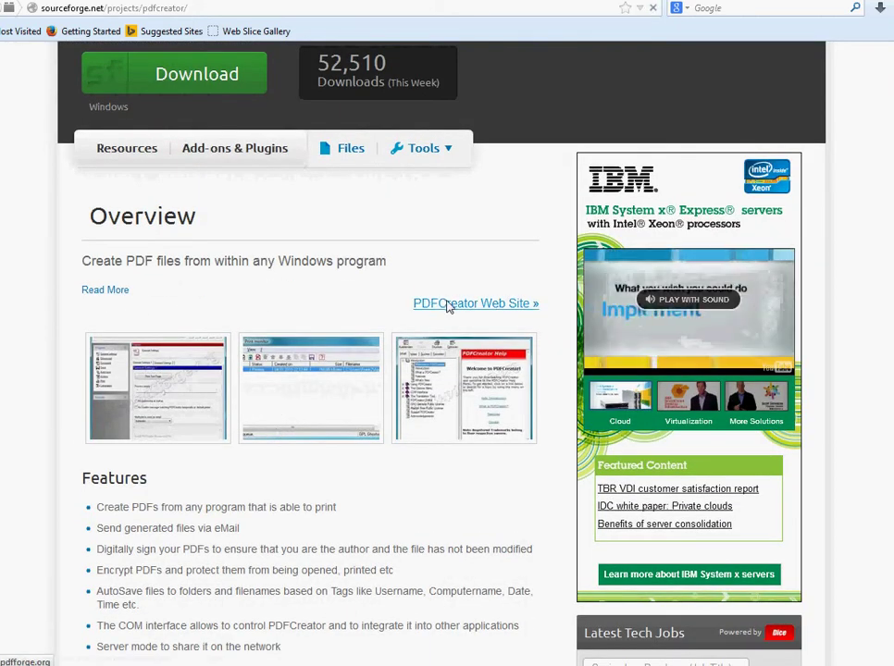
{"action": "left_click", "coordinate": [450, 303]}
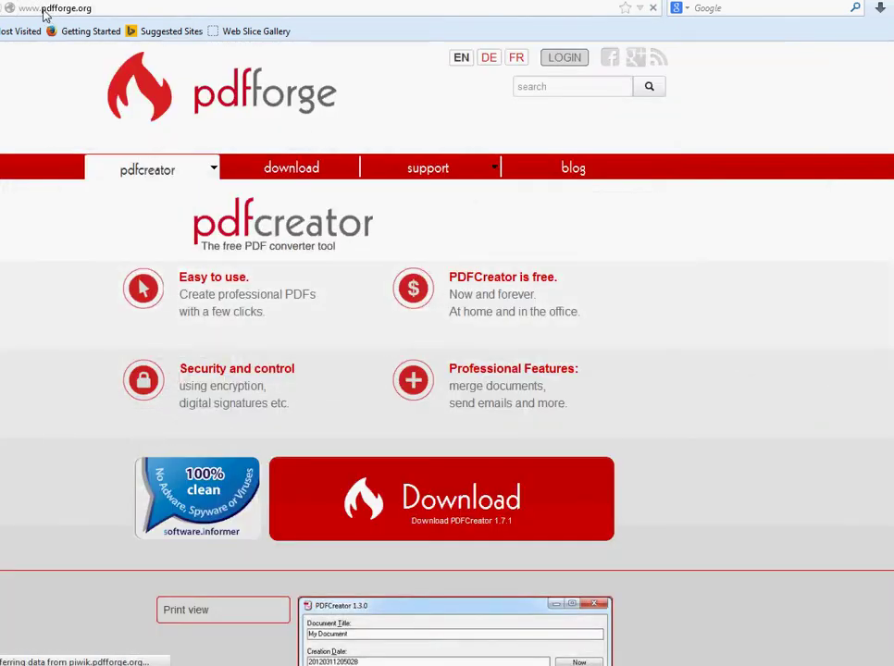
{"action": "left_click_drag", "start_coordinate": [42, 11], "coordinate": [14, 14]}
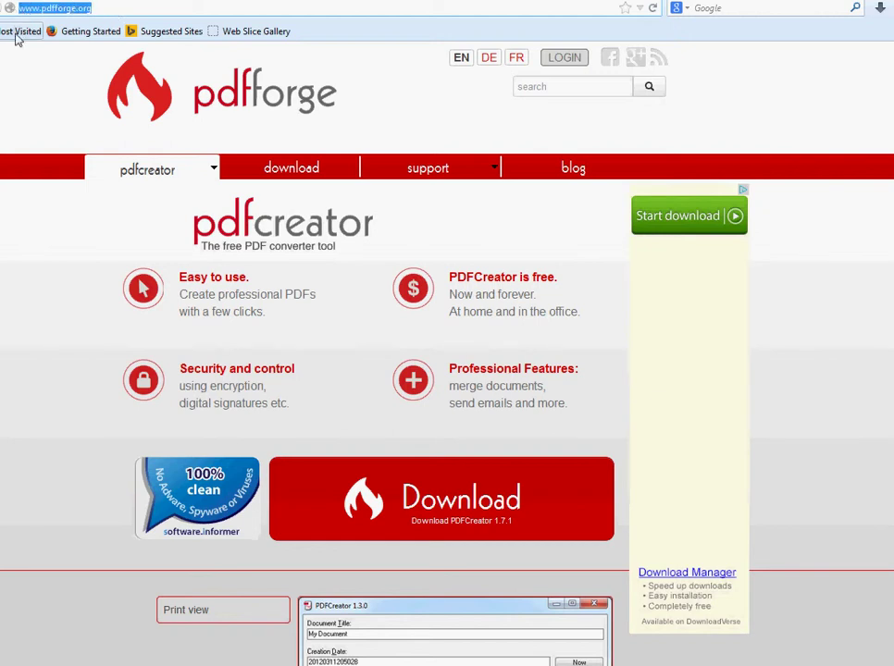
{"action": "left_click", "coordinate": [93, 12]}
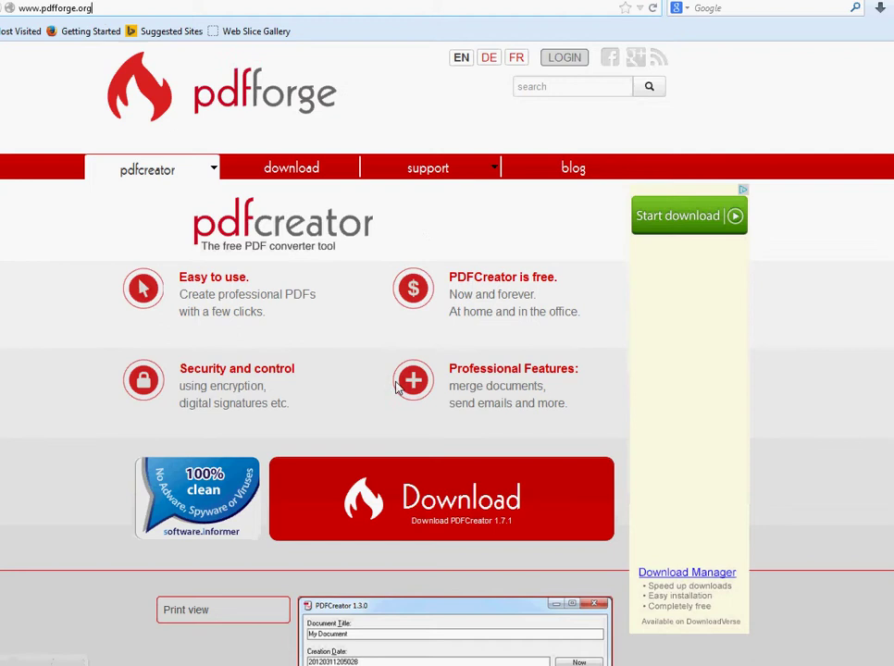
Run the downloaded PDFCreatorWebSetup.exe and have it download the PDFCreator installer.
{"action": "left_click", "coordinate": [880, 8]}
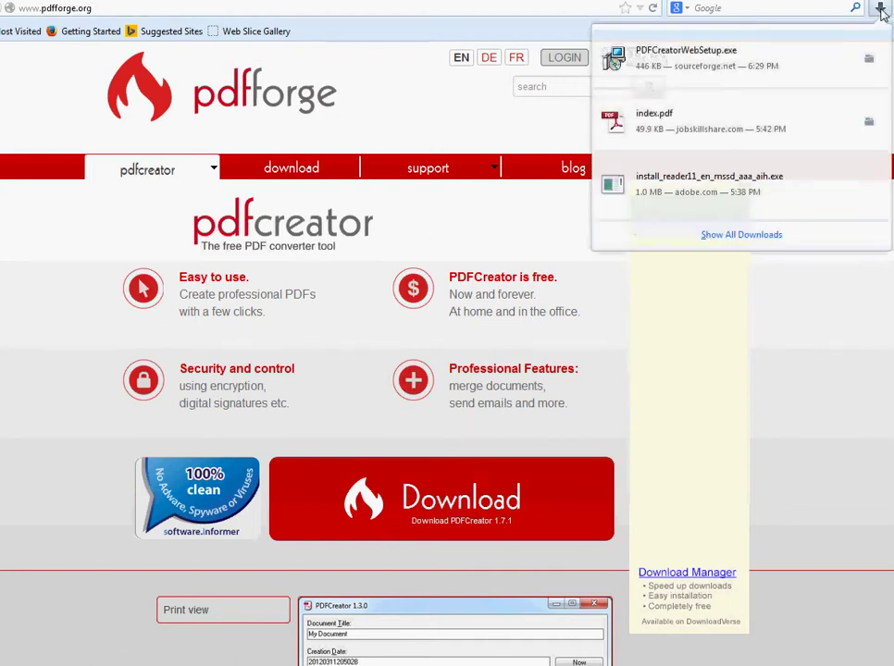
{"action": "left_click", "coordinate": [639, 70]}
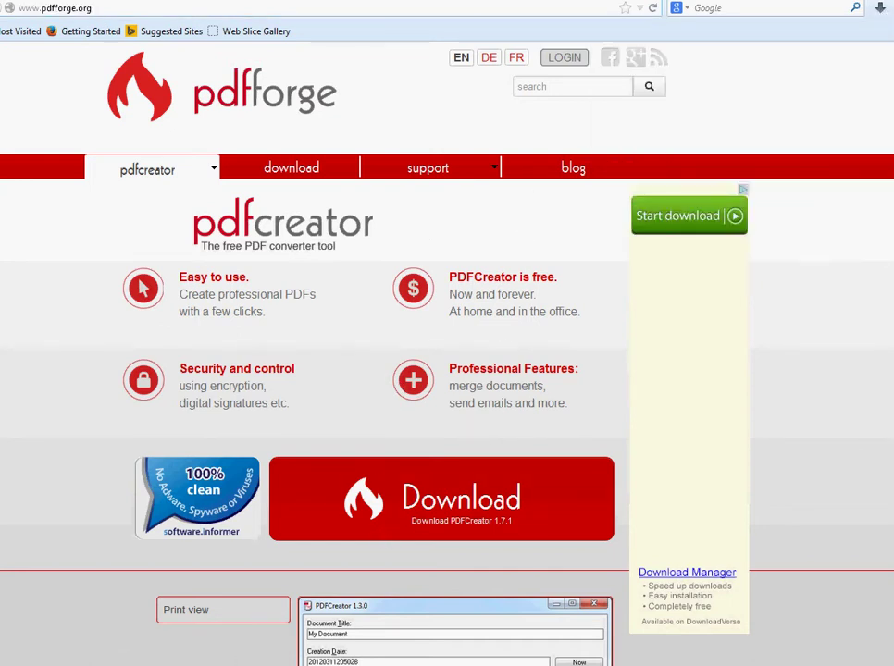
{"action": "left_click", "coordinate": [461, 346]}
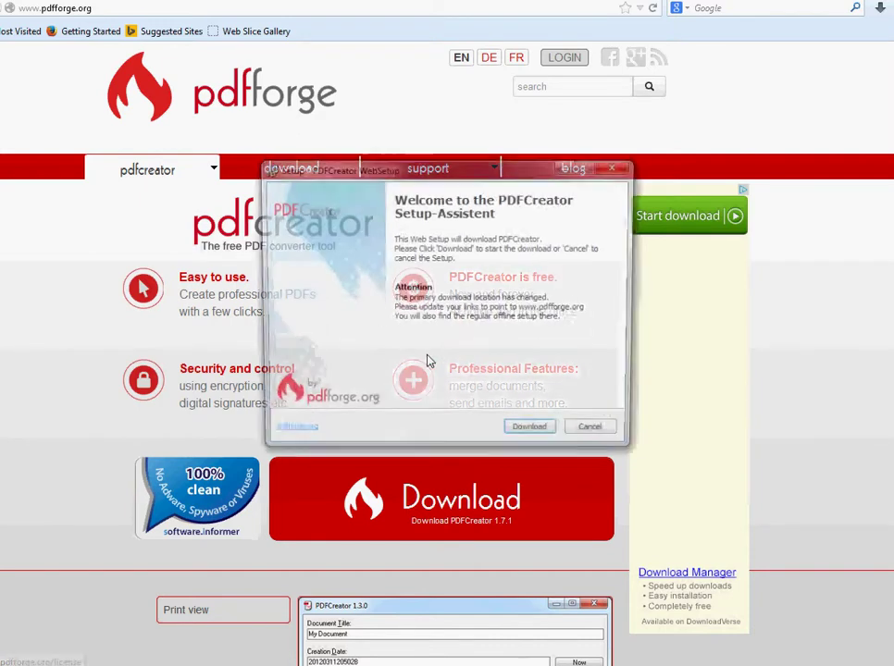
{"action": "left_click", "coordinate": [529, 431]}
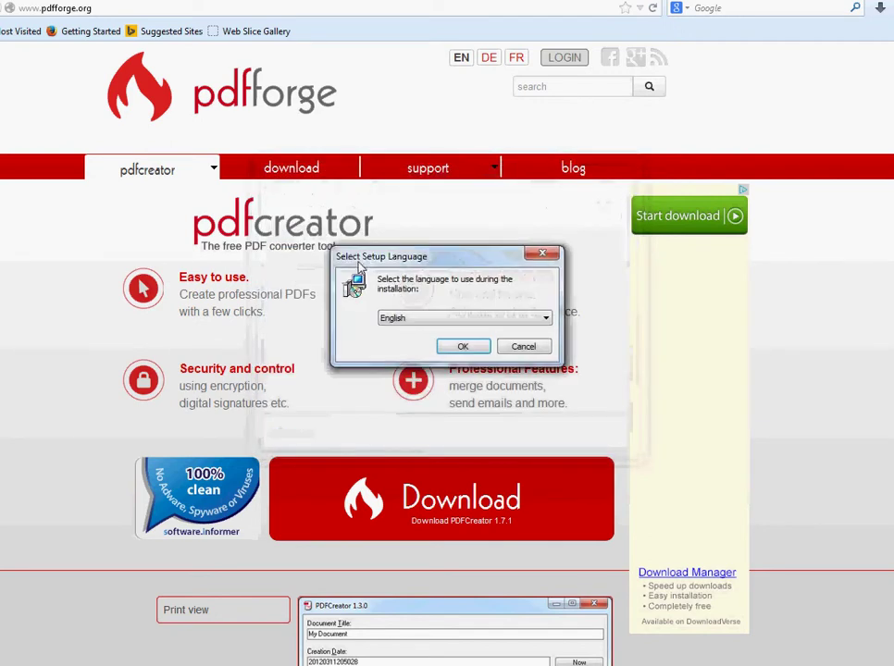
Start the PDFCreator 1.7.1 installation in English, accepting the license agreement and keeping the preselected components.
{"action": "left_click", "coordinate": [460, 348]}
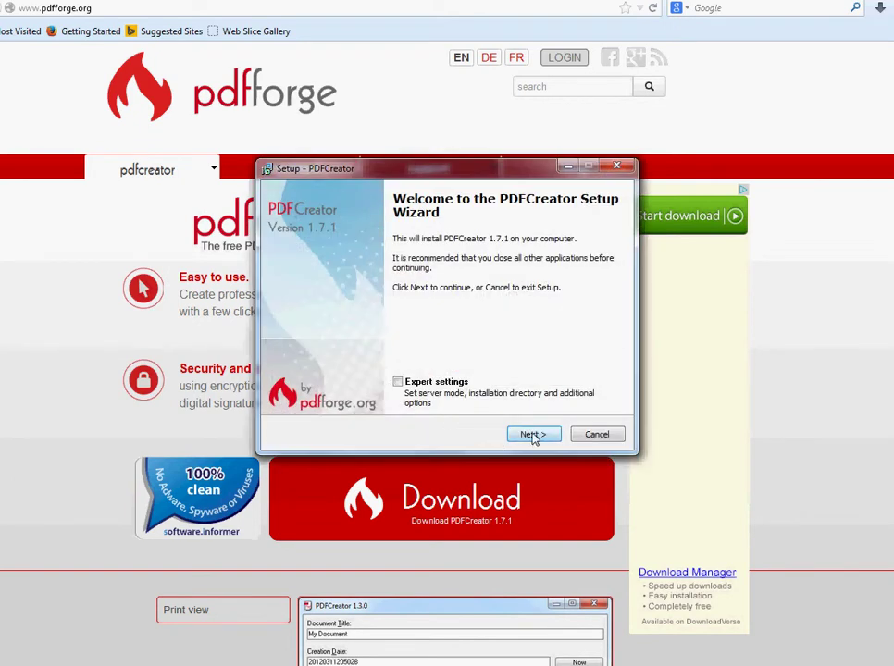
{"action": "left_click", "coordinate": [528, 435]}
{"action": "left_click", "coordinate": [375, 388]}
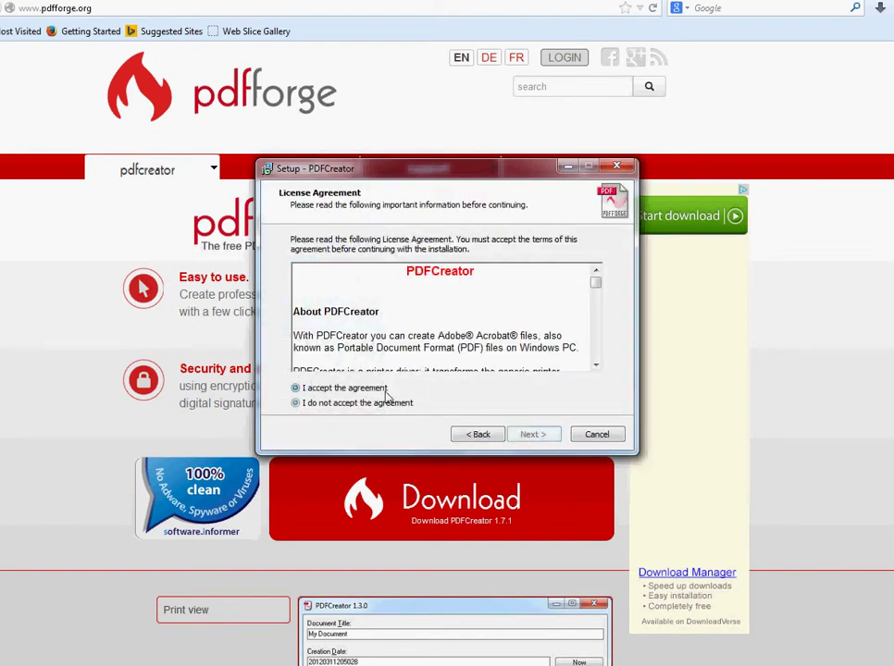
{"action": "left_click", "coordinate": [530, 434]}
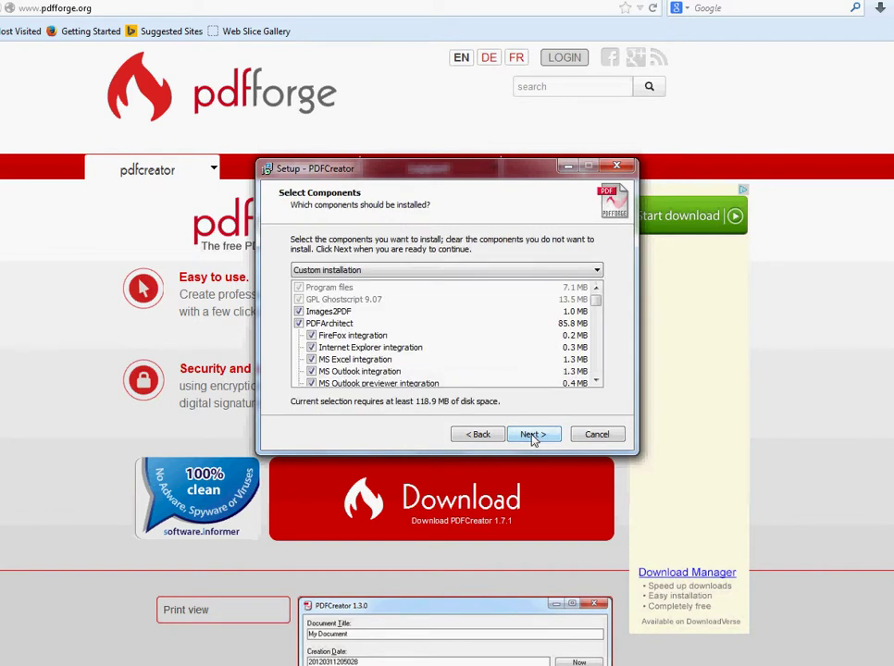
{"action": "left_click", "coordinate": [532, 436]}
{"action": "left_click", "coordinate": [536, 436]}
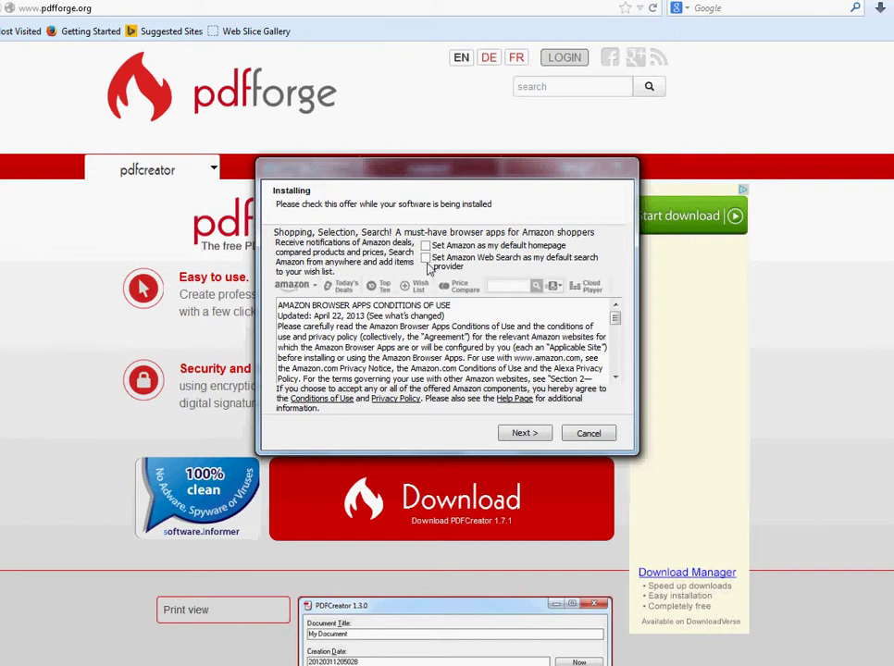
Continue past the Amazon offer with both of its options cleared, and finish the PDFCreator setup without showing the help.
{"action": "left_click", "coordinate": [525, 433]}
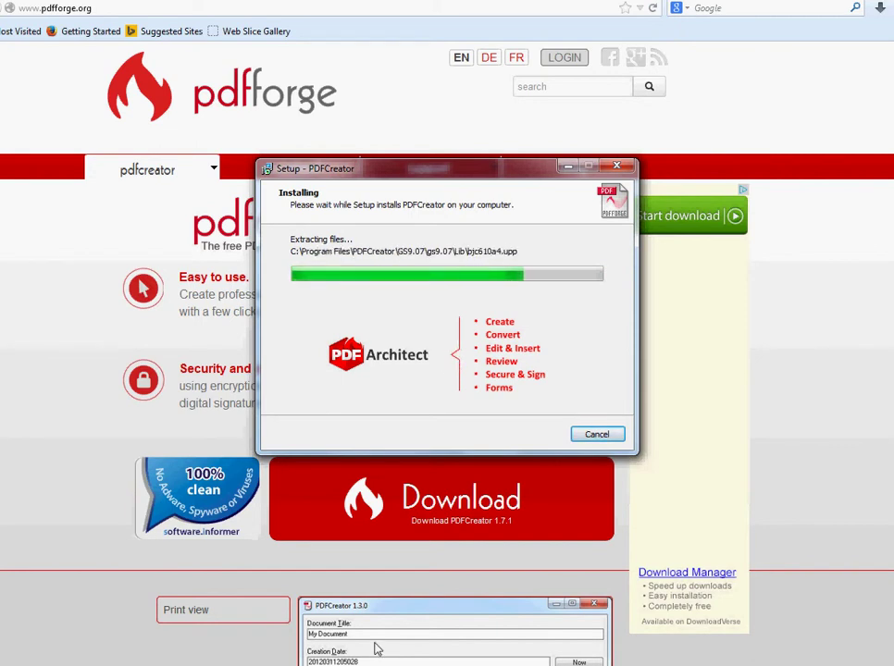
{"action": "mouse_move", "coordinate": [243, 575]}
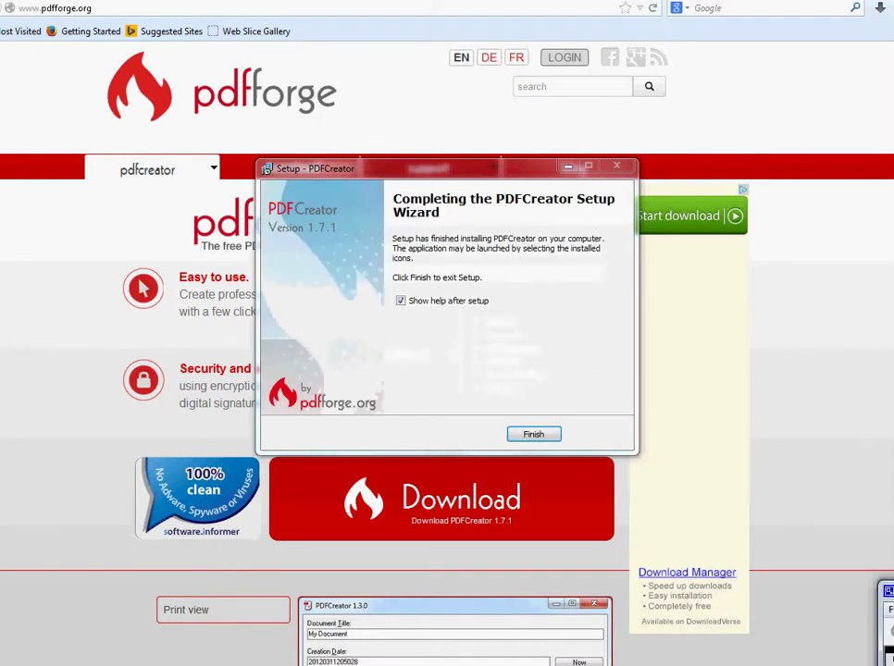
{"action": "left_click", "coordinate": [402, 303]}
{"action": "left_click", "coordinate": [537, 433]}
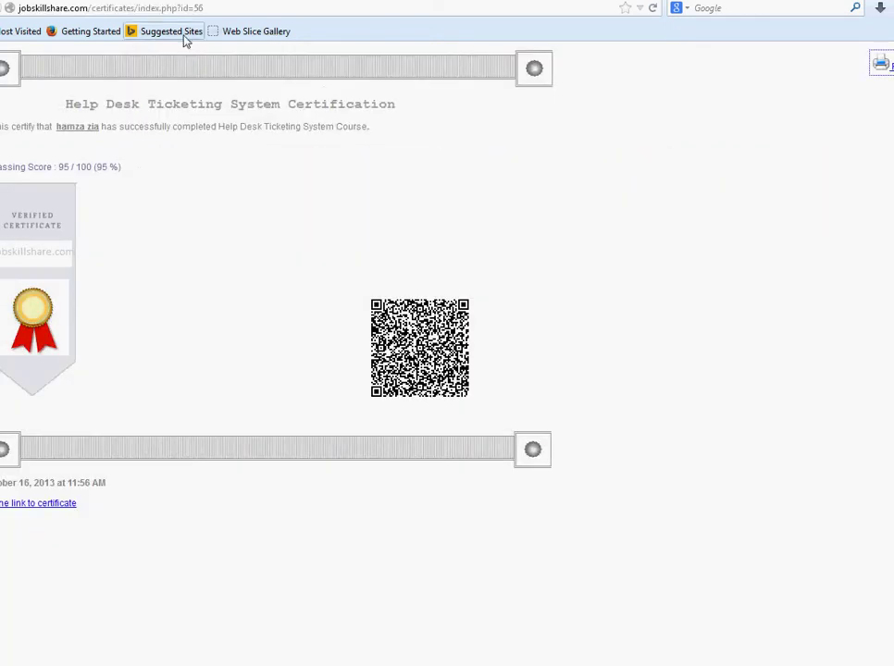
Return to the learner's certificate page and print all of it with the PDFCreator printer.
{"action": "left_click", "coordinate": [880, 62]}
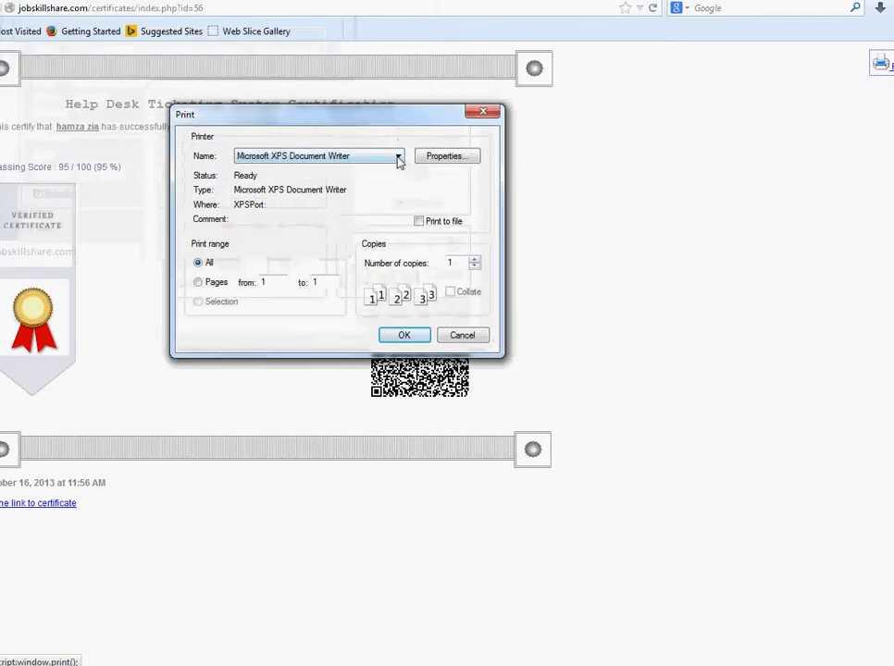
{"action": "left_click", "coordinate": [399, 156]}
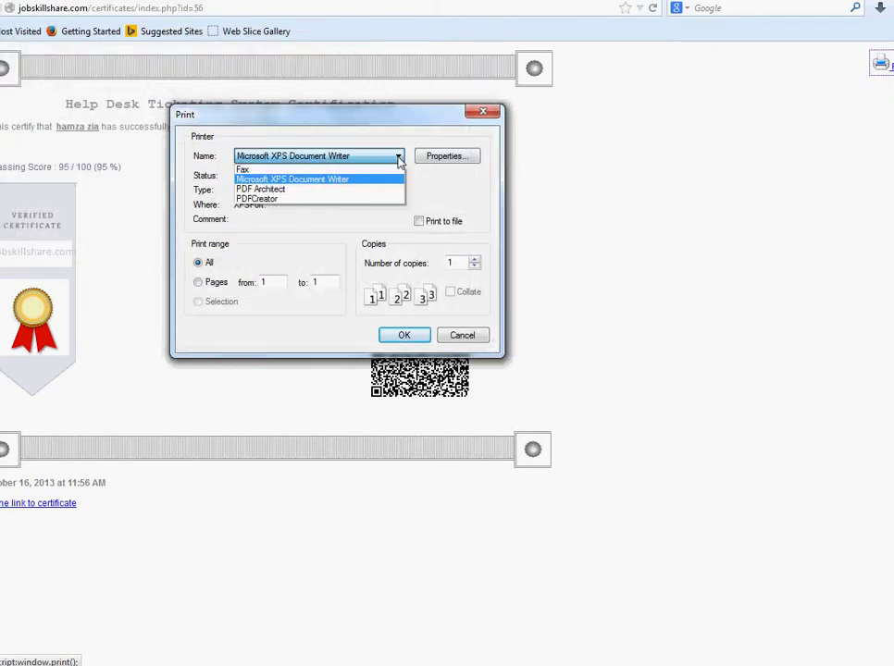
{"action": "left_click", "coordinate": [264, 200]}
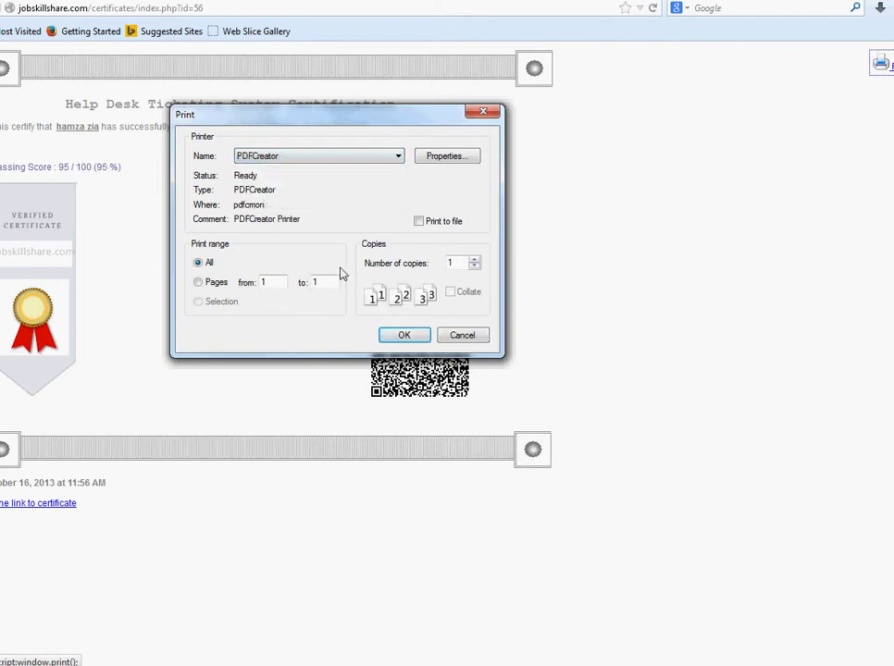
{"action": "left_click", "coordinate": [399, 336]}
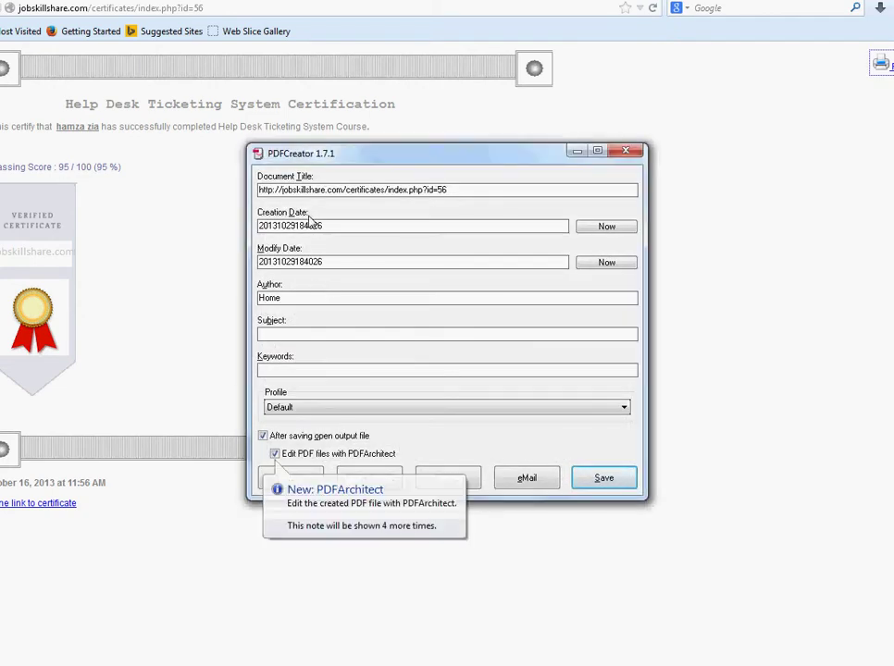
Dismiss the PDFArchitect note and turn off editing the PDF files with PDFArchitect.
{"action": "left_click", "coordinate": [395, 523]}
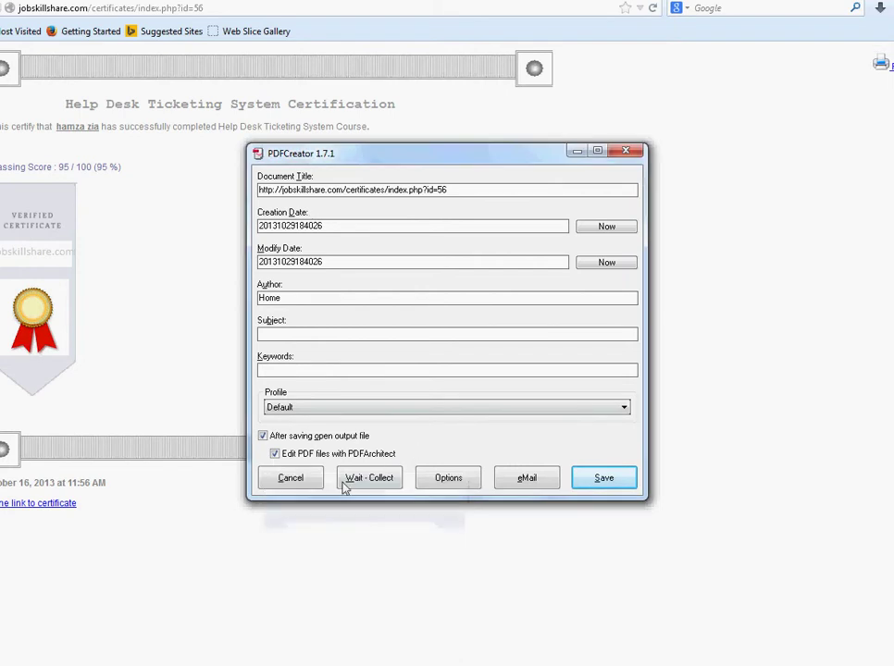
{"action": "left_click", "coordinate": [274, 452]}
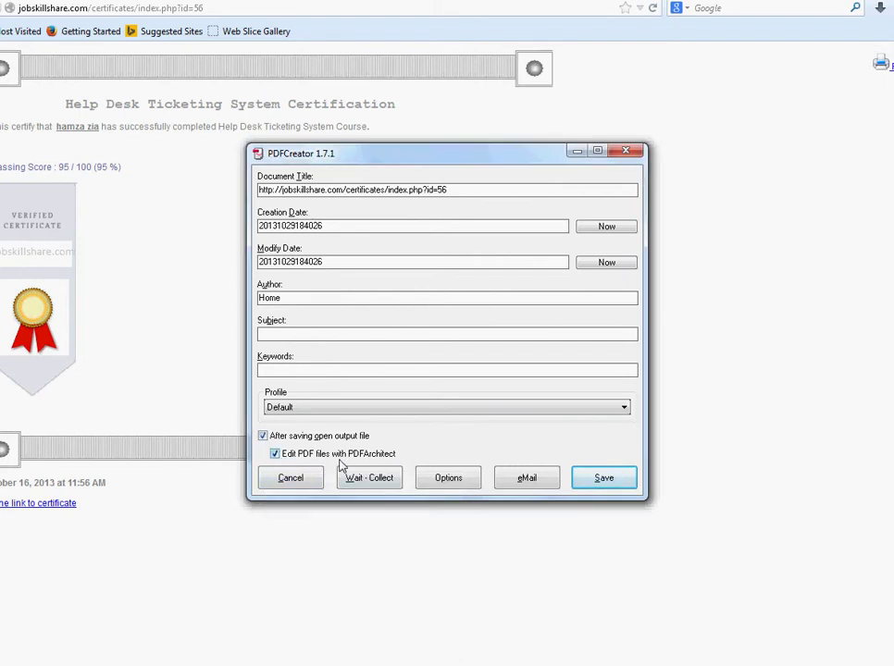
{"action": "left_click", "coordinate": [274, 454]}
Examine the document's creation date and the available output profiles, leaving the profile on Default.
{"action": "double_click", "coordinate": [354, 231]}
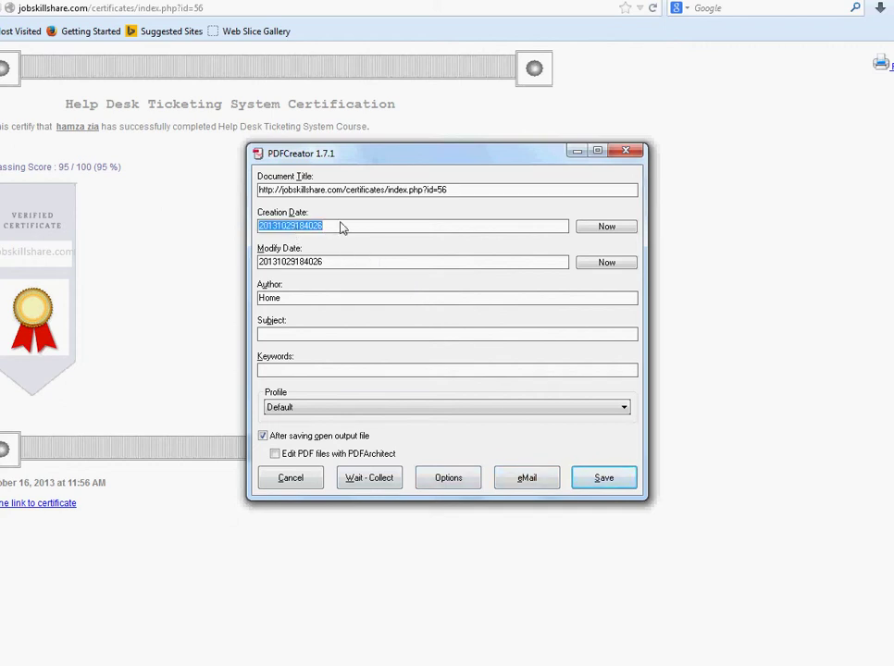
{"action": "left_click", "coordinate": [309, 411]}
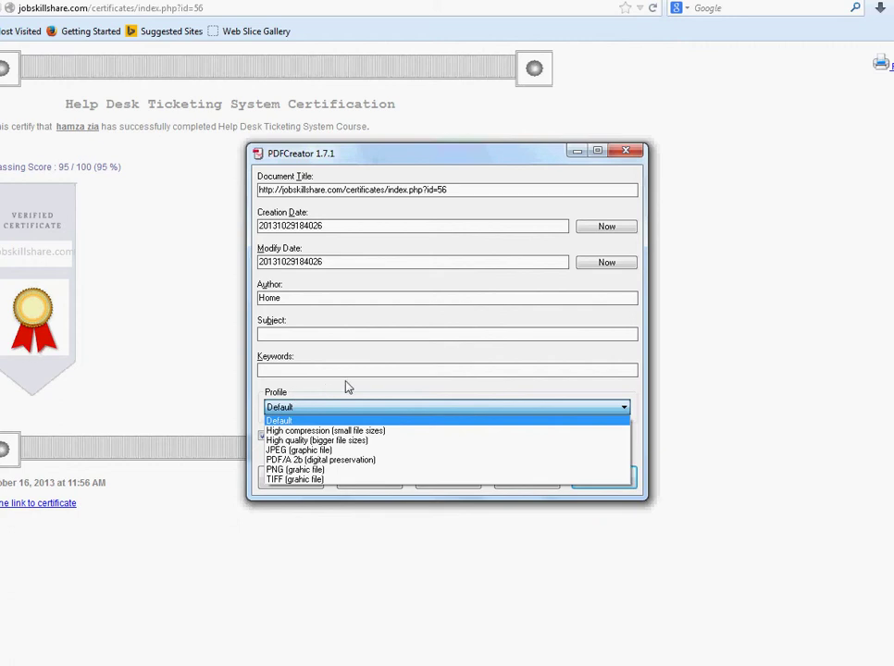
{"action": "left_click", "coordinate": [395, 407]}
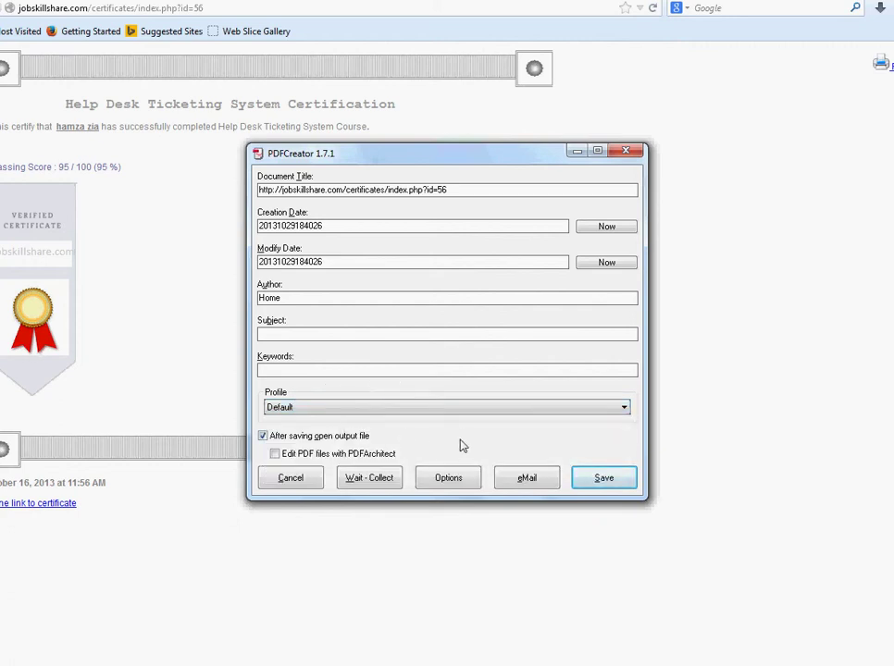
Turn on Auto-save in the PDFCreator options, keeping PDF as the auto-save format.
{"action": "left_click", "coordinate": [461, 481]}
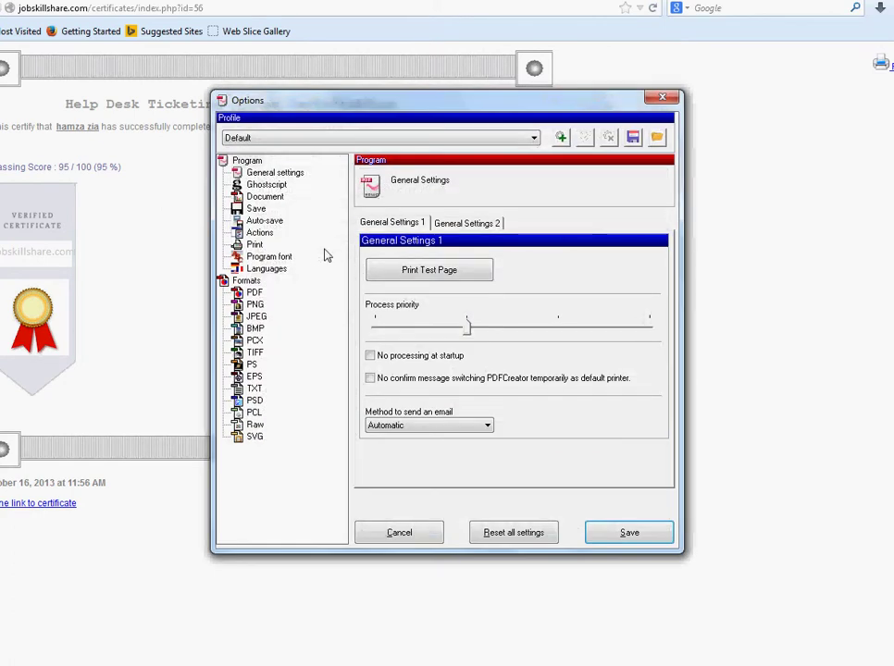
{"action": "left_click", "coordinate": [255, 209]}
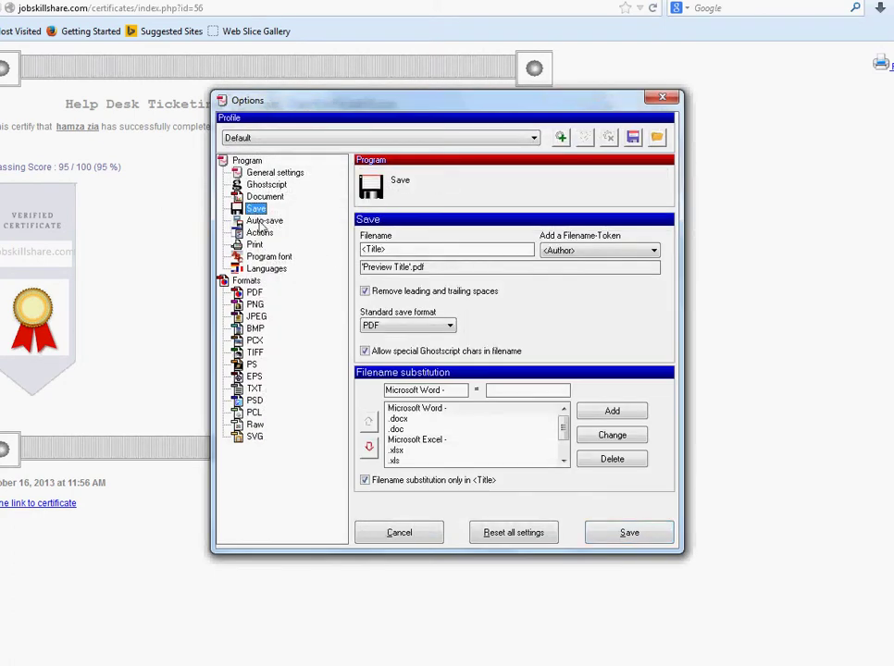
{"action": "left_click", "coordinate": [264, 221]}
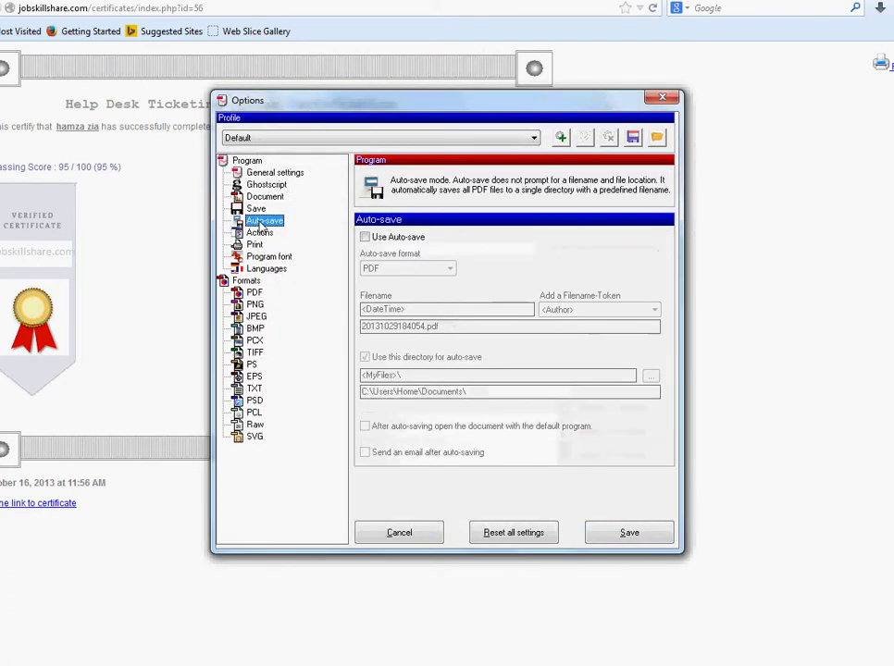
{"action": "left_click", "coordinate": [365, 238]}
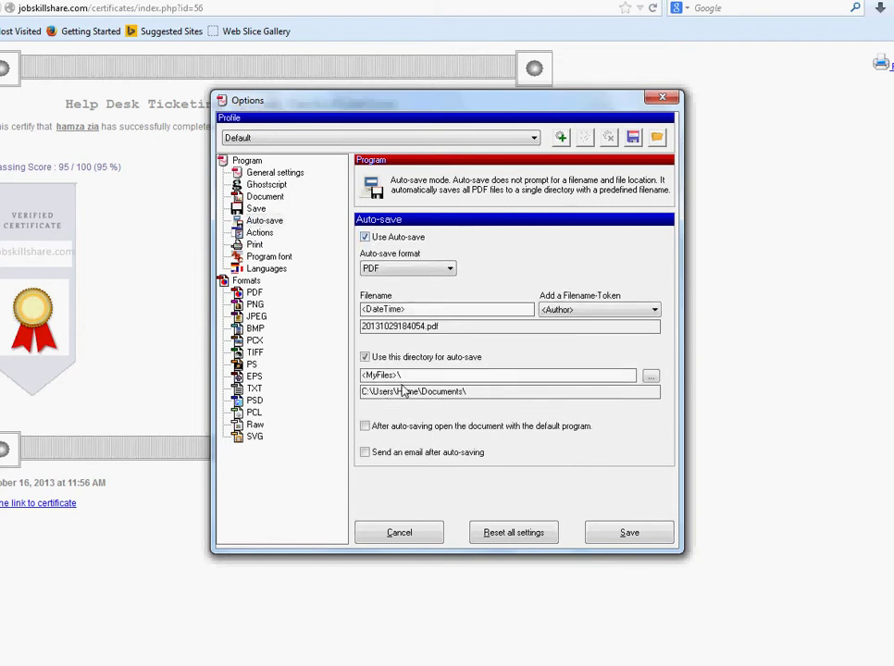
Set the auto-save directory to the Desktop and save the PDFCreator options.
{"action": "left_click", "coordinate": [650, 377]}
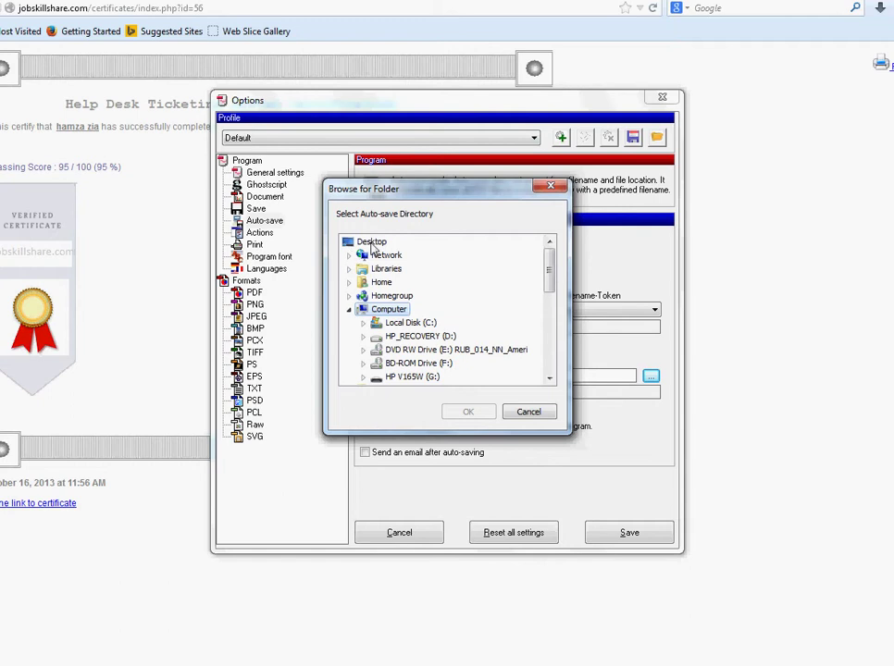
{"action": "left_click", "coordinate": [373, 244]}
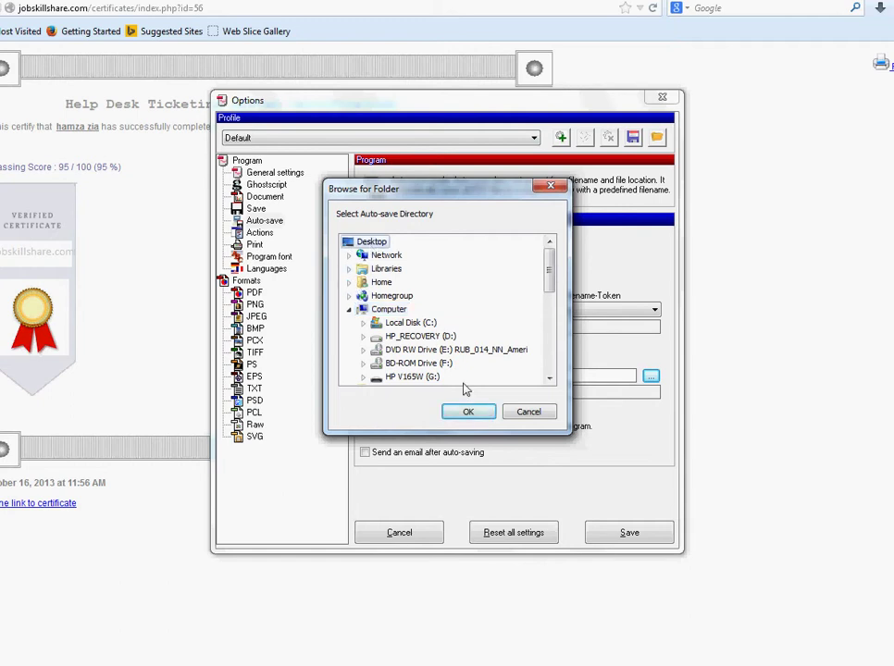
{"action": "left_click", "coordinate": [469, 412]}
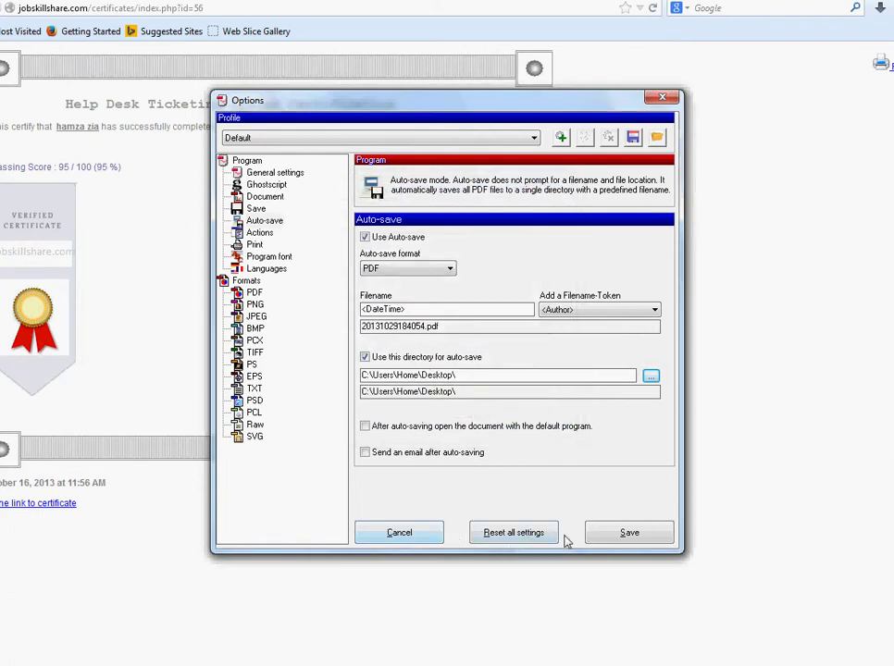
{"action": "left_click", "coordinate": [616, 535]}
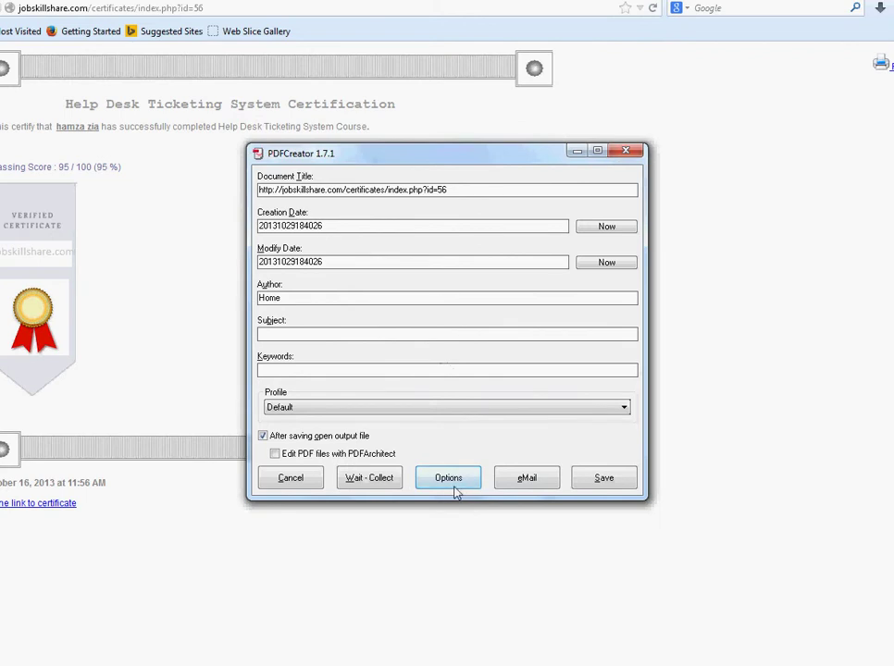
Start saving the printed certificate as a PDF file and name it cert.
{"action": "left_click", "coordinate": [601, 479]}
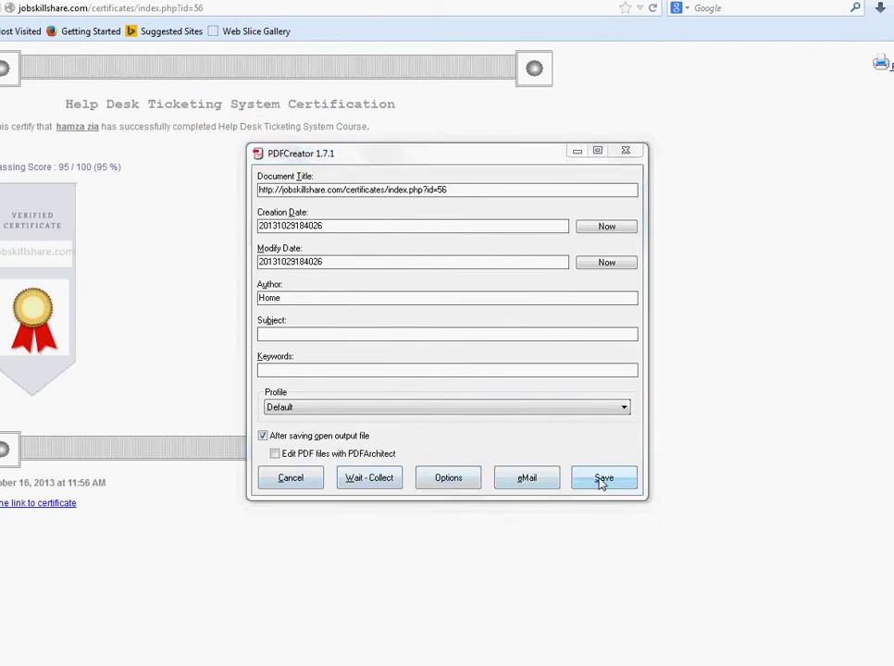
{"action": "left_click", "coordinate": [412, 471]}
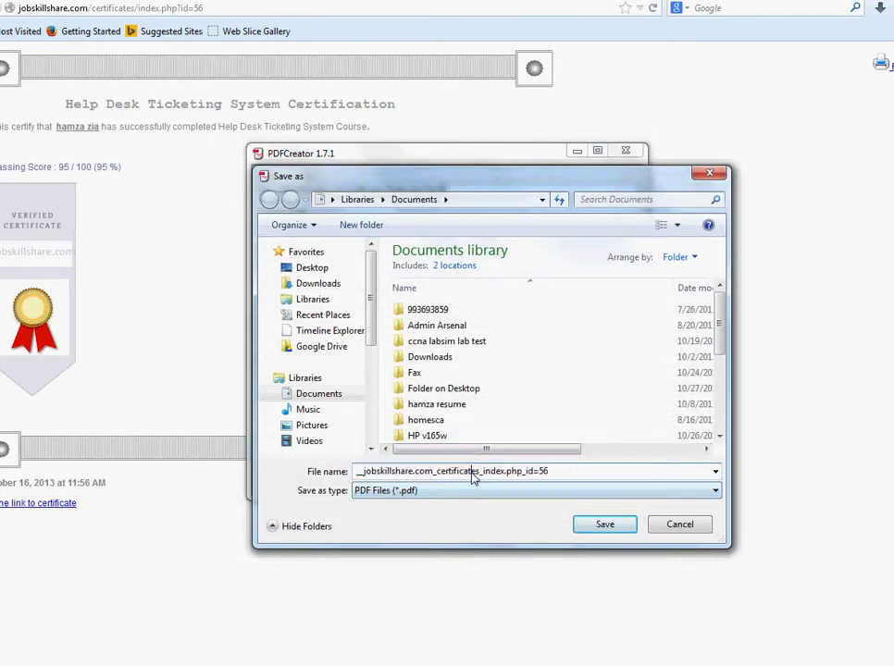
{"action": "key", "text": "End"}
{"action": "key", "text": "shift+Left"}
{"action": "key", "text": "shift+Left"}
{"action": "key", "text": "shift+Left"}
{"action": "key", "text": "ctrl+a"}
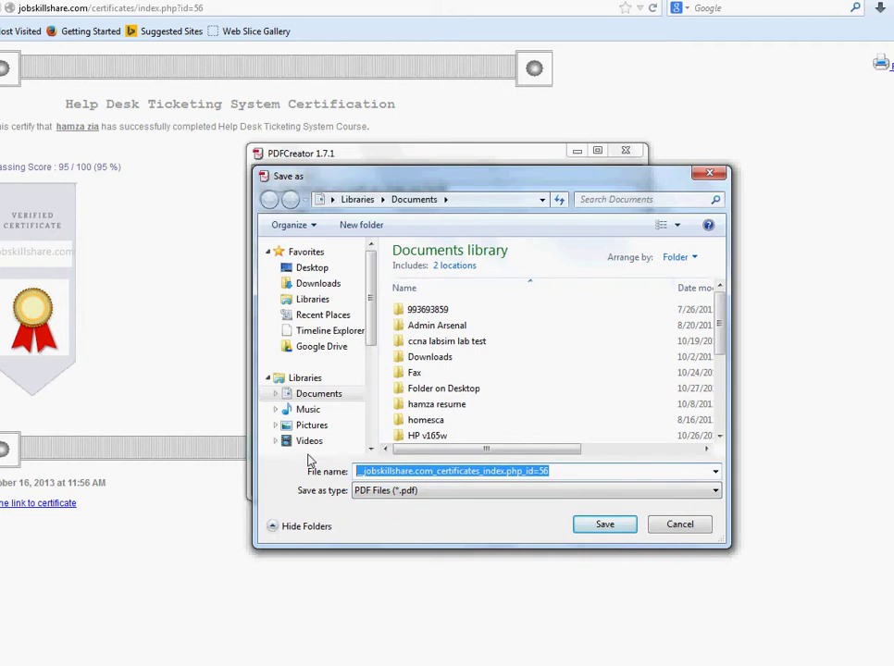
{"action": "type", "text": "cert"}
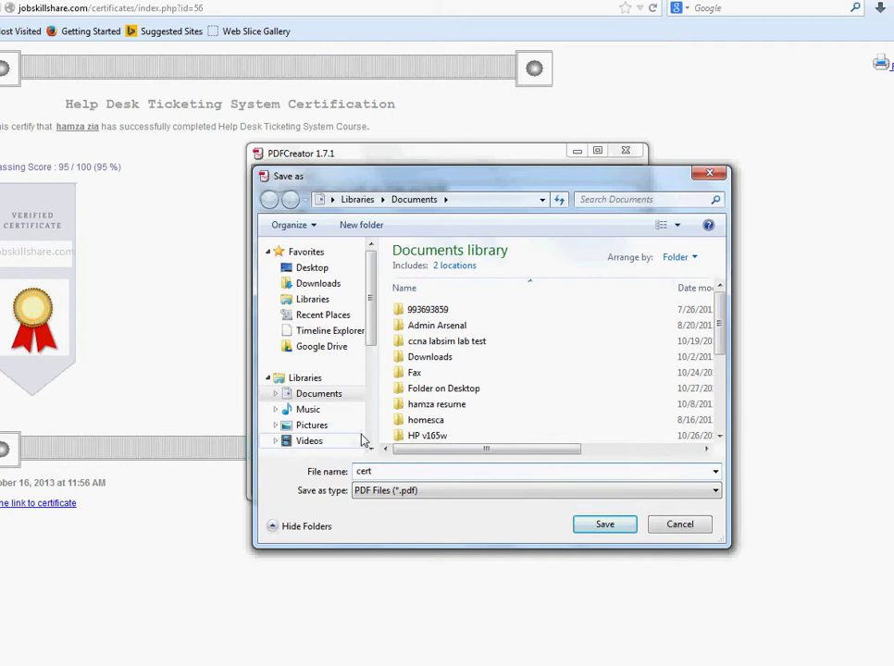
Choose the Desktop as the destination folder and save the certificate PDF there.
{"action": "left_click_drag", "start_coordinate": [721, 330], "coordinate": [721, 300]}
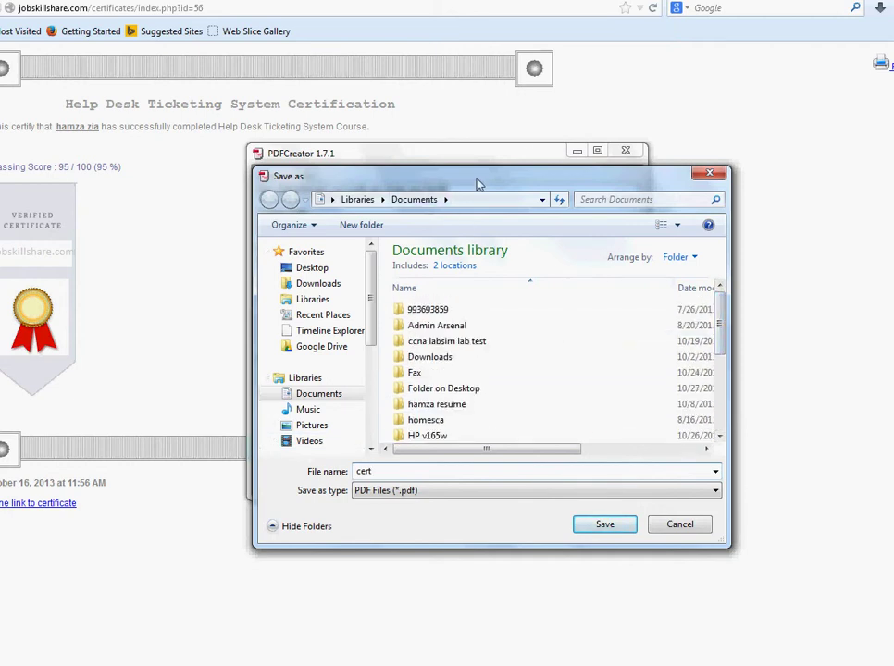
{"action": "left_click_drag", "start_coordinate": [474, 181], "coordinate": [445, 205]}
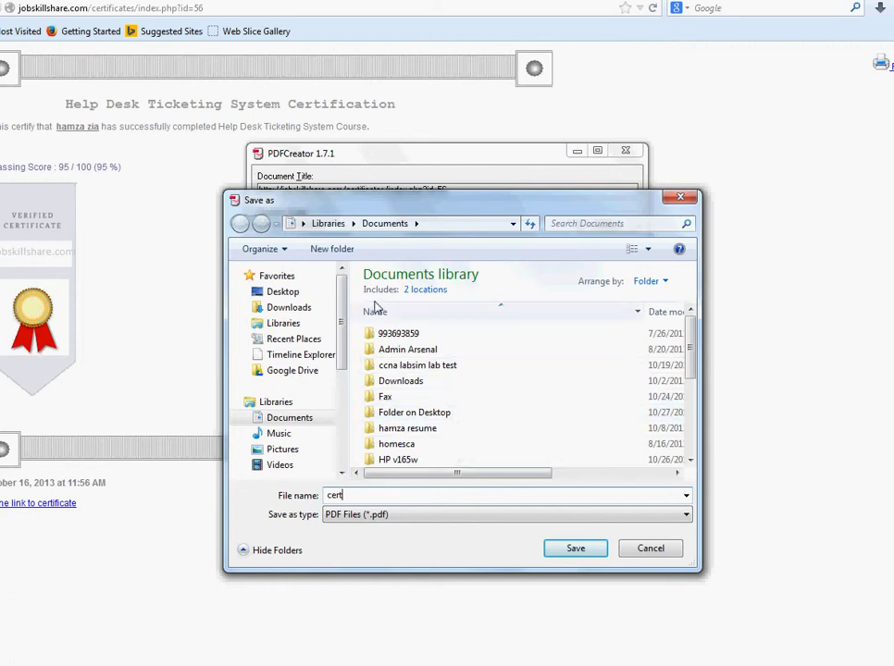
{"action": "left_click", "coordinate": [294, 291]}
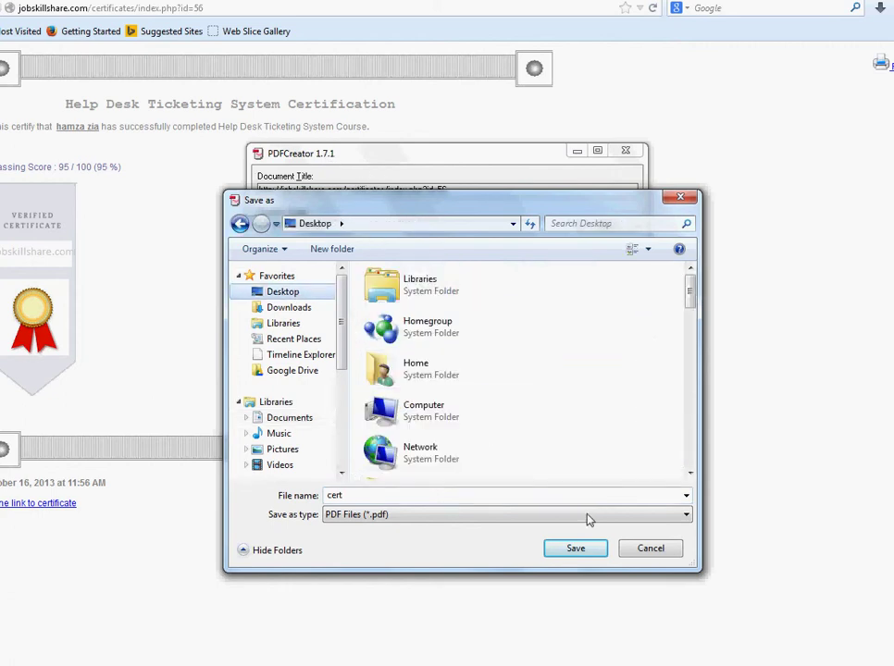
{"action": "left_click", "coordinate": [575, 550]}
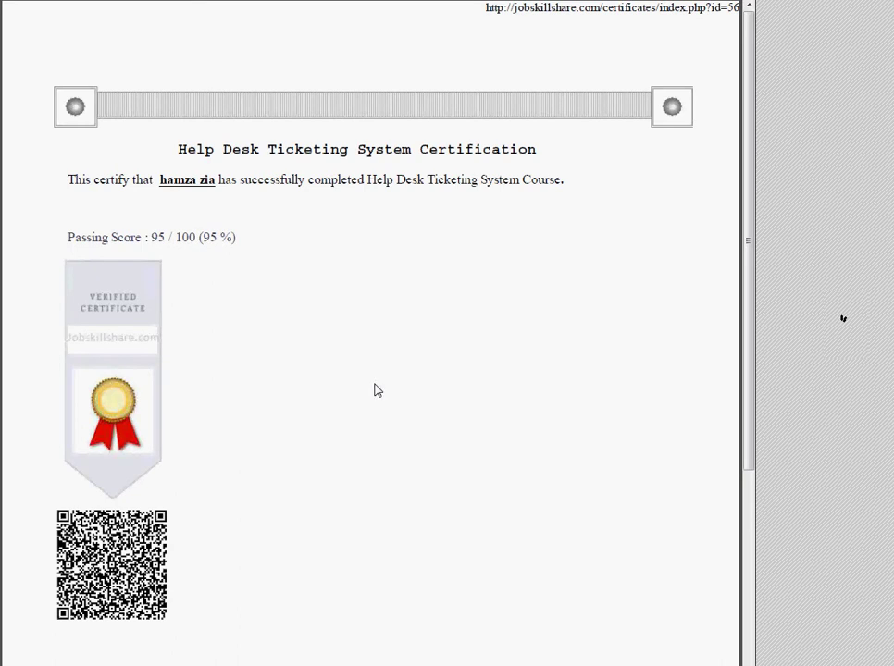
Examine the saved certificate PDF from its heading to the online link, highlighting the QR code.
{"action": "scroll", "coordinate": [378, 391], "scroll_direction": "down", "scroll_amount": 3}
{"action": "scroll", "coordinate": [377, 390], "scroll_direction": "up", "scroll_amount": 2}
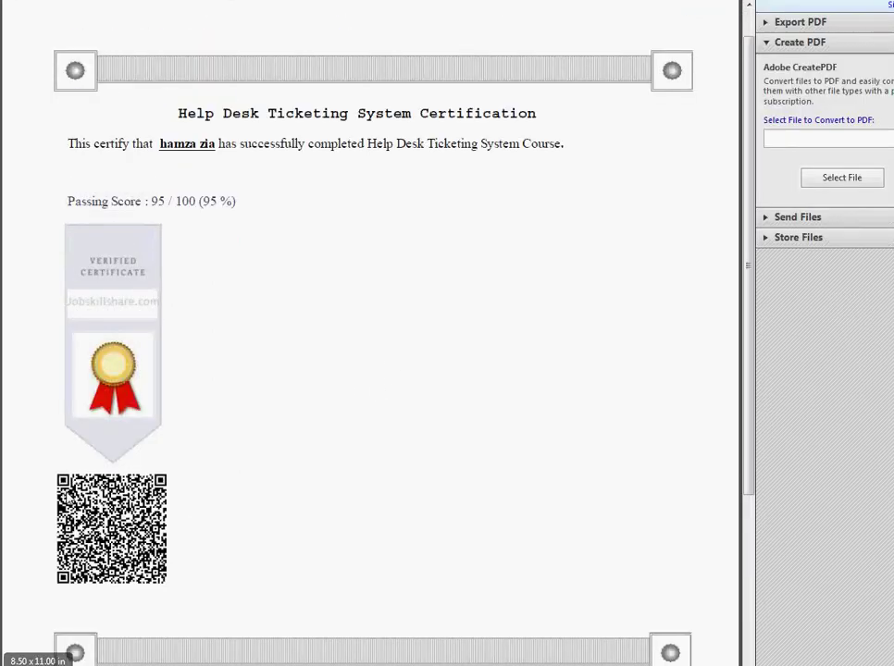
{"action": "left_click_drag", "start_coordinate": [47, 470], "coordinate": [168, 585]}
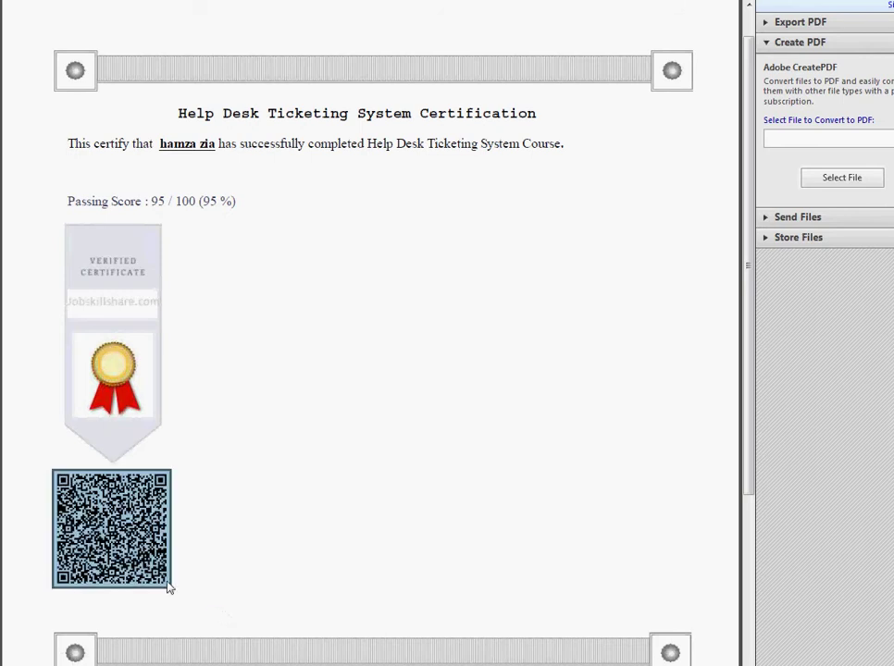
{"action": "scroll", "coordinate": [145, 555], "scroll_direction": "down", "scroll_amount": 2}
{"action": "scroll", "coordinate": [146, 558], "scroll_direction": "up", "scroll_amount": 1}
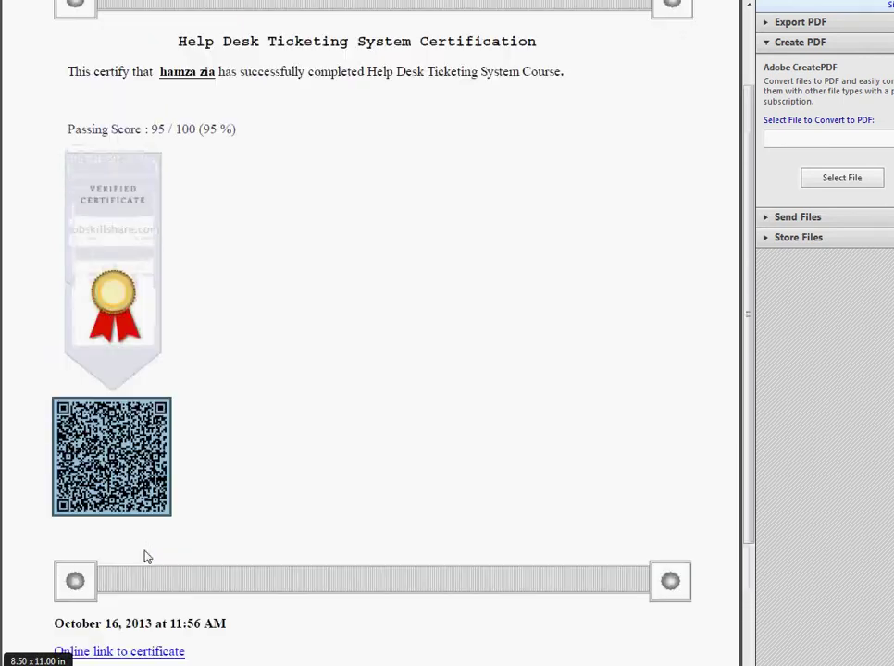
{"action": "scroll", "coordinate": [145, 558], "scroll_direction": "up", "scroll_amount": 1}
{"action": "scroll", "coordinate": [231, 326], "scroll_direction": "up", "scroll_amount": 2}
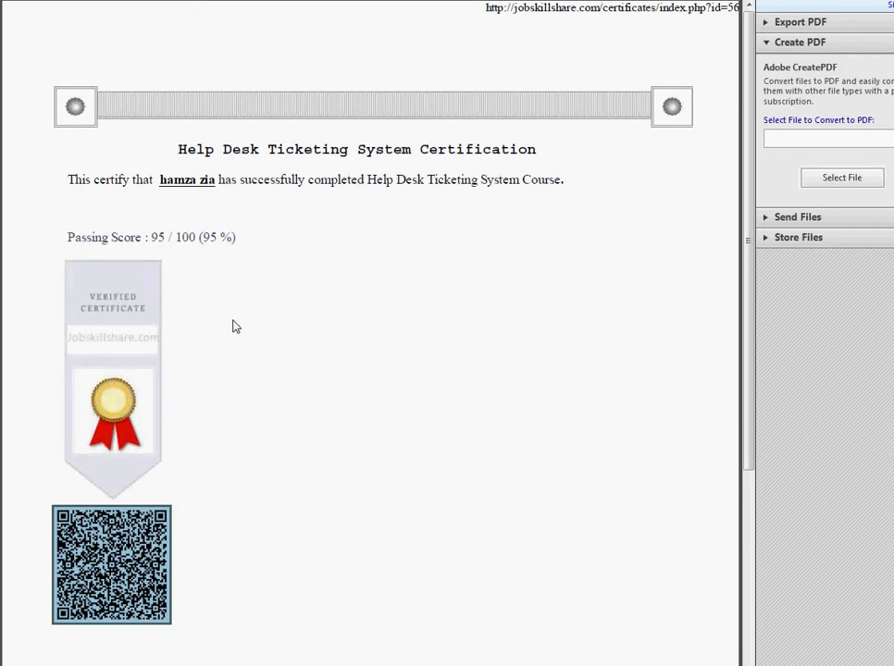
{"action": "scroll", "coordinate": [234, 326], "scroll_direction": "down", "scroll_amount": 3}
{"action": "scroll", "coordinate": [132, 132], "scroll_direction": "up", "scroll_amount": 1}
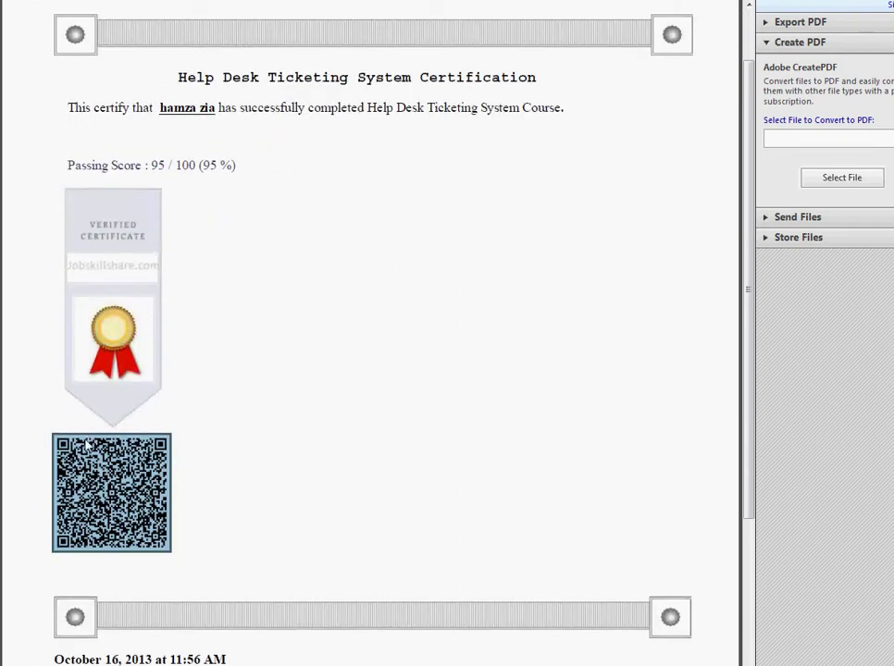
{"action": "scroll", "coordinate": [104, 487], "scroll_direction": "up", "scroll_amount": 2}
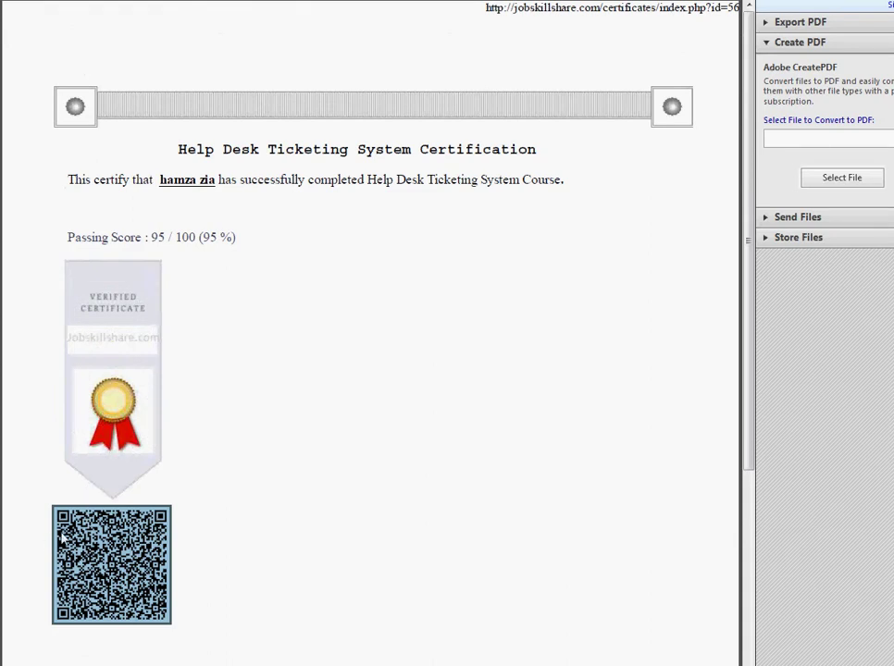
{"action": "scroll", "coordinate": [84, 490], "scroll_direction": "down", "scroll_amount": 5}
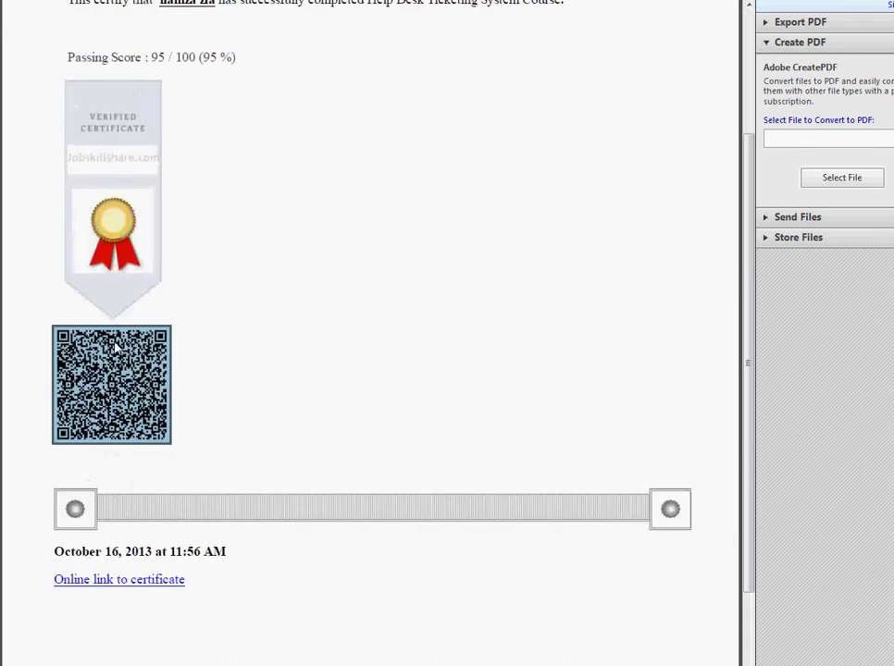
{"action": "scroll", "coordinate": [84, 361], "scroll_direction": "up", "scroll_amount": 3}
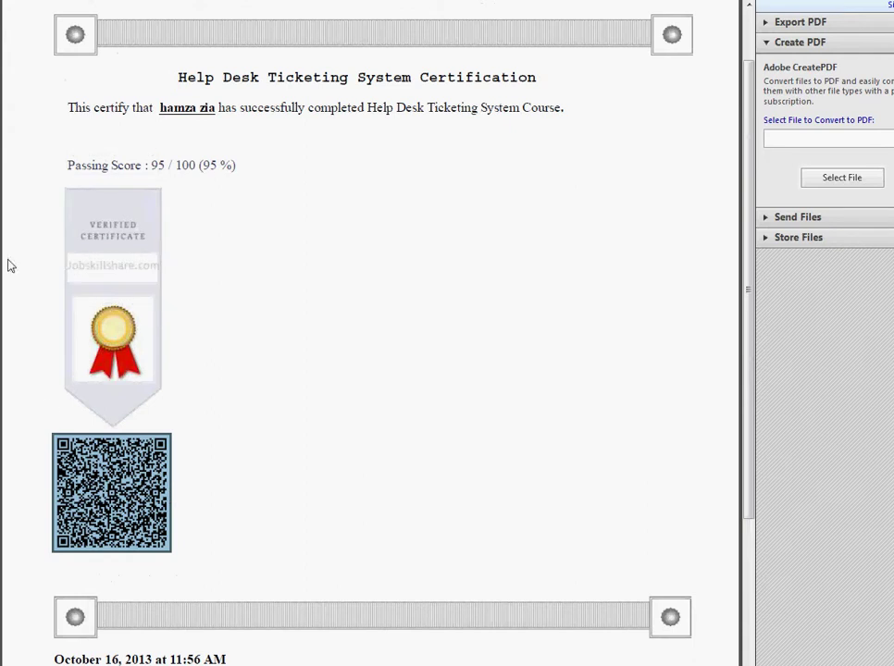
{"action": "scroll", "coordinate": [141, 512], "scroll_direction": "down", "scroll_amount": 4}
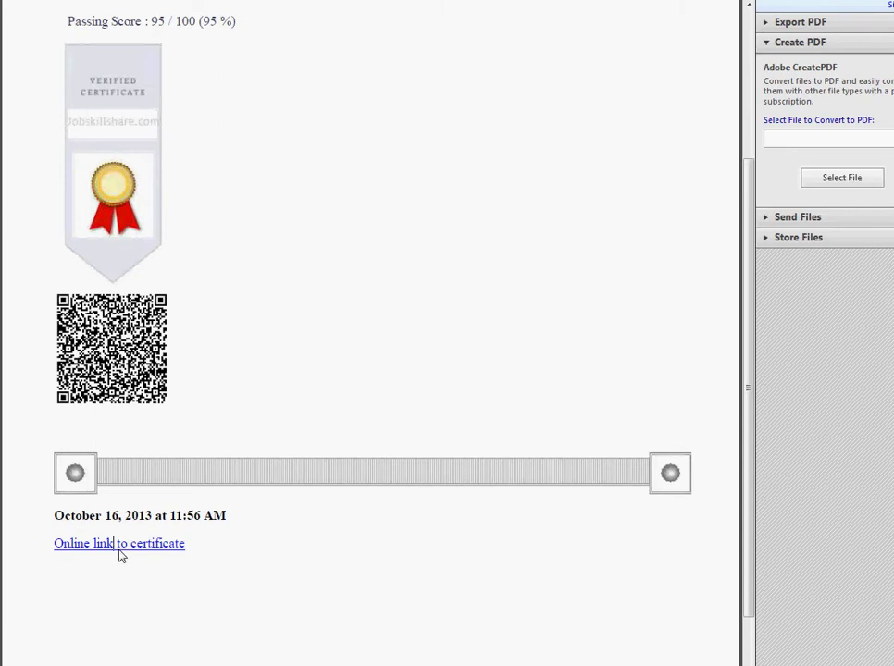
Check which commands are offered for the online certificate link in the PDF, and dismiss them.
{"action": "right_click", "coordinate": [135, 553]}
{"action": "left_click", "coordinate": [130, 550]}
{"action": "right_click", "coordinate": [130, 552]}
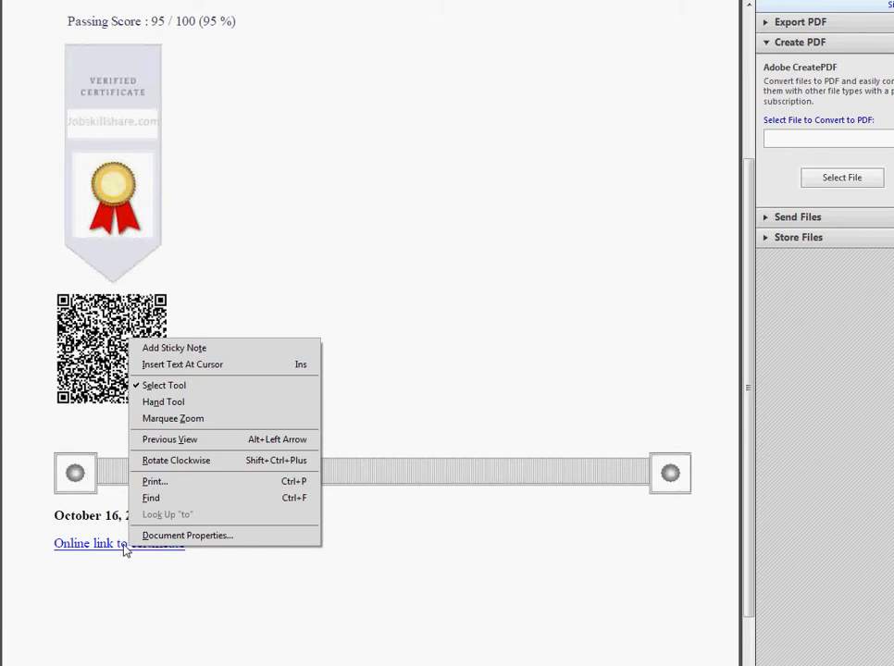
{"action": "left_click", "coordinate": [269, 207]}
Highlight the completion statement and passing score near the beginning of the certificate PDF.
{"action": "scroll", "coordinate": [273, 297], "scroll_direction": "up", "scroll_amount": 3}
{"action": "scroll", "coordinate": [245, 323], "scroll_direction": "up", "scroll_amount": 1}
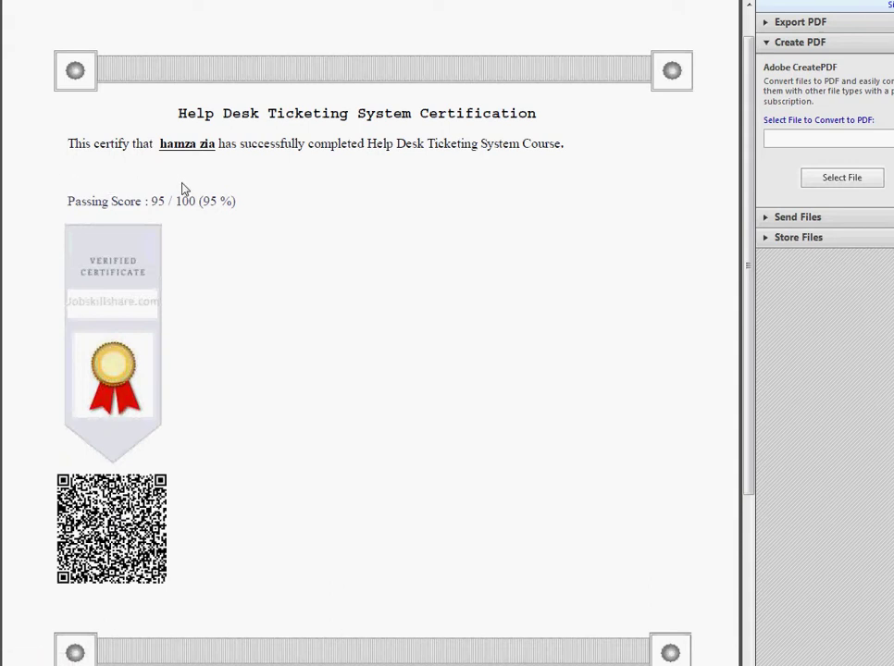
{"action": "left_click_drag", "start_coordinate": [68, 143], "coordinate": [313, 220]}
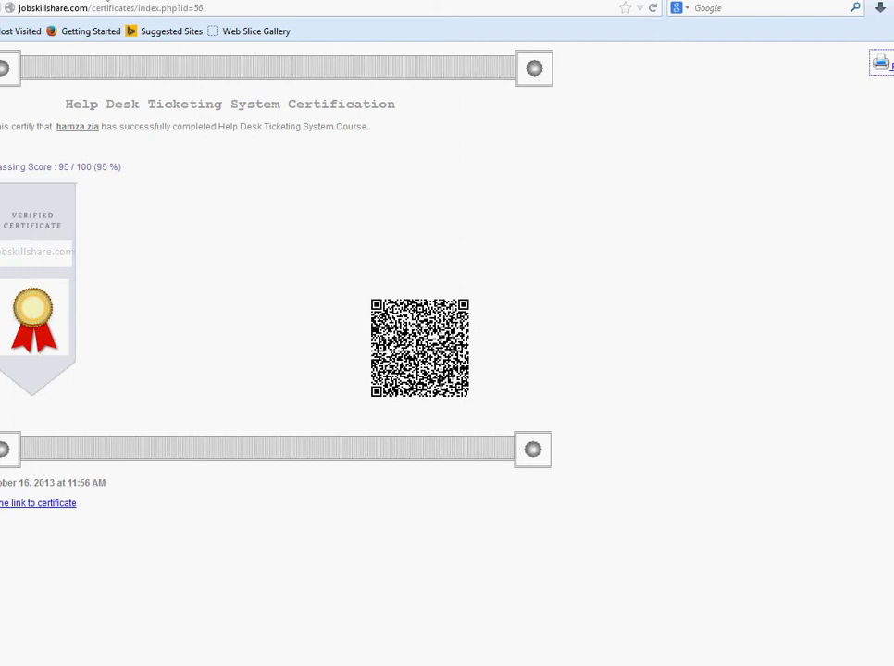
Return to the course's Certified Members List in the browser and look over its first learner entries.
{"action": "key", "text": "alt+Left"}
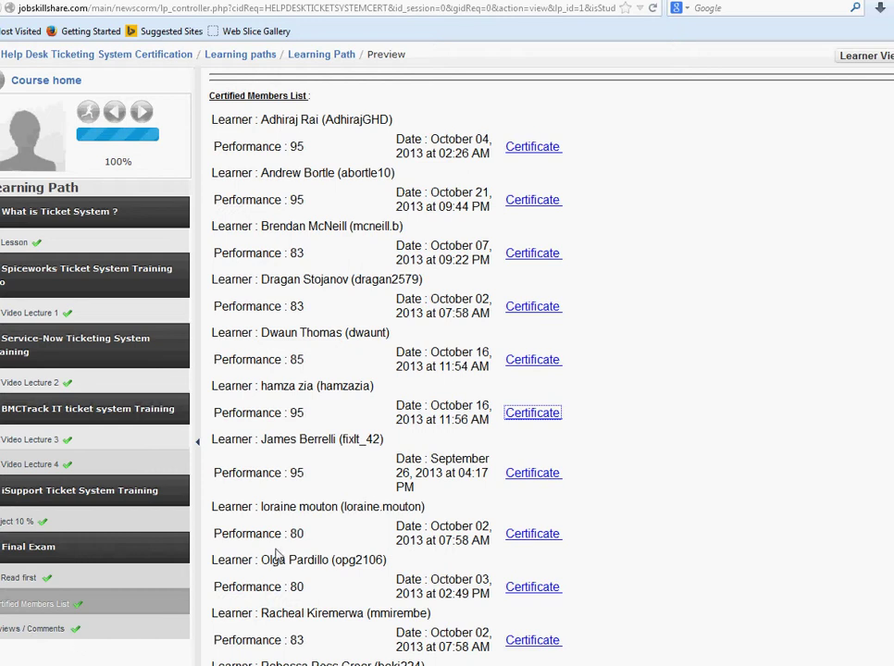
{"action": "scroll", "coordinate": [278, 550], "scroll_direction": "down", "scroll_amount": 2}
{"action": "scroll", "coordinate": [413, 165], "scroll_direction": "up", "scroll_amount": 2}
{"action": "left_click_drag", "start_coordinate": [211, 97], "coordinate": [281, 253]}
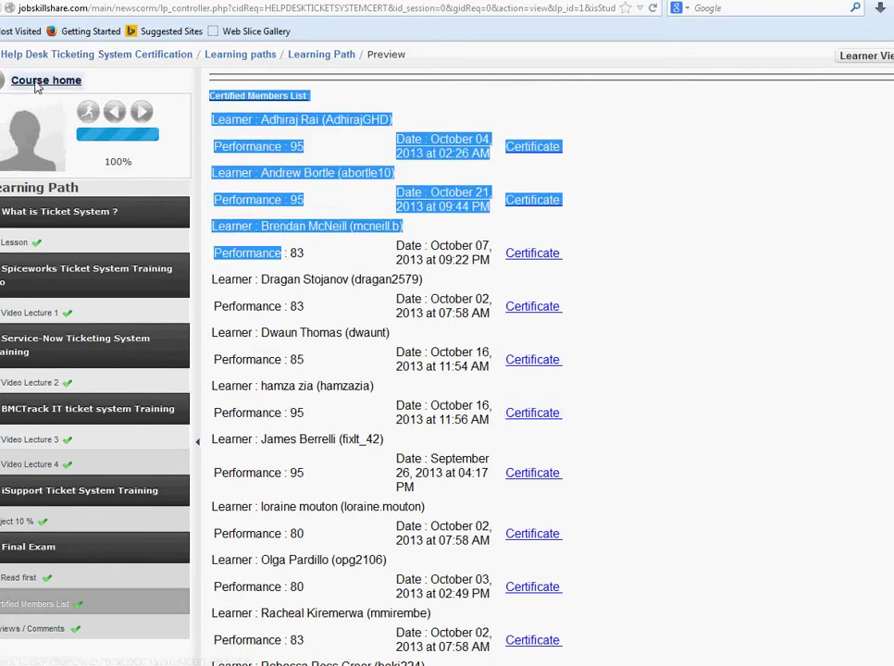
{"action": "left_click", "coordinate": [291, 340]}
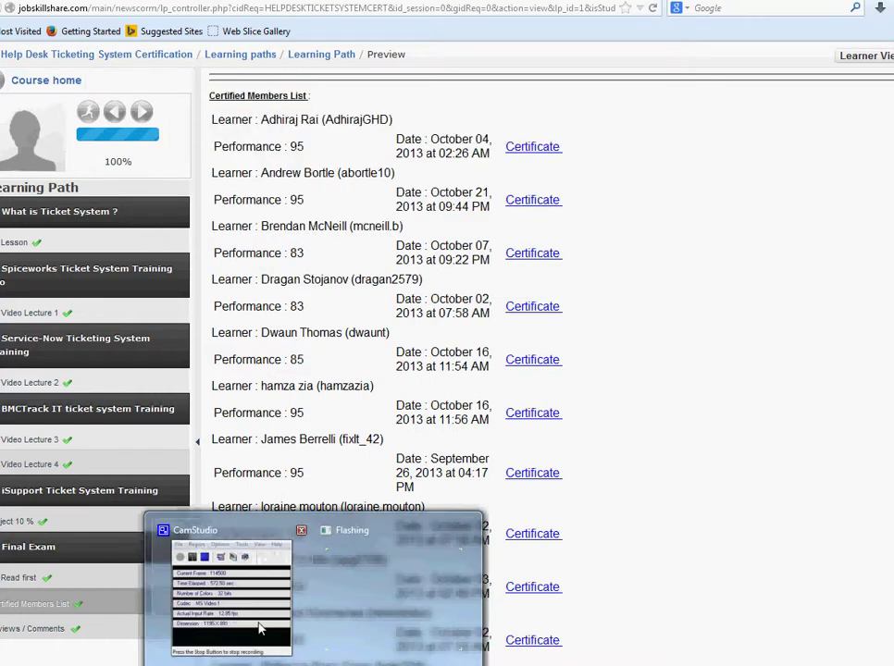